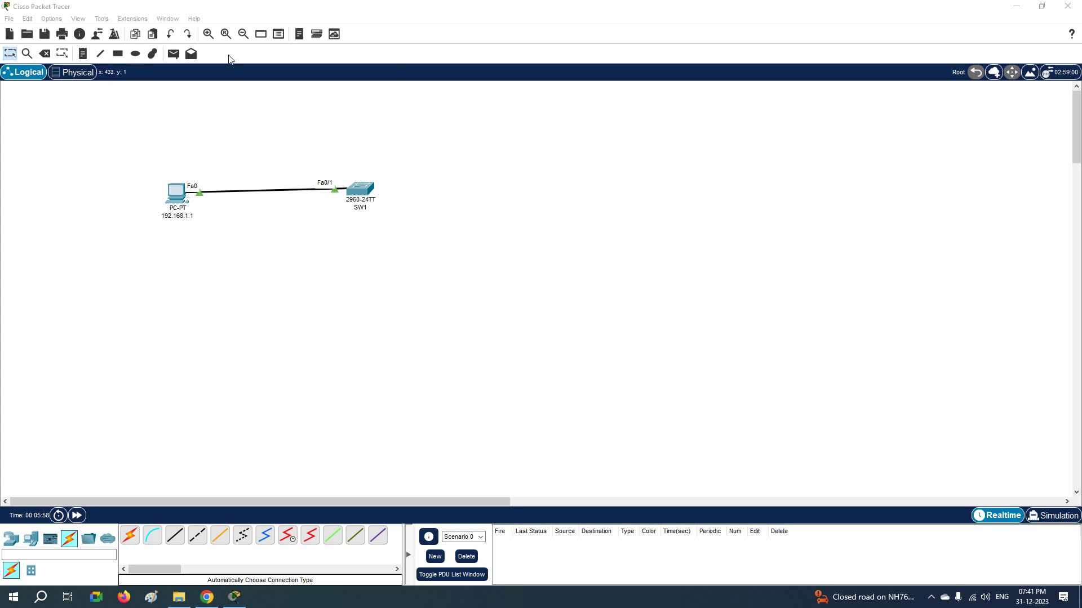
- Zoom in twice on the PC–SW1 diagram
click(208, 33)
click(207, 34)
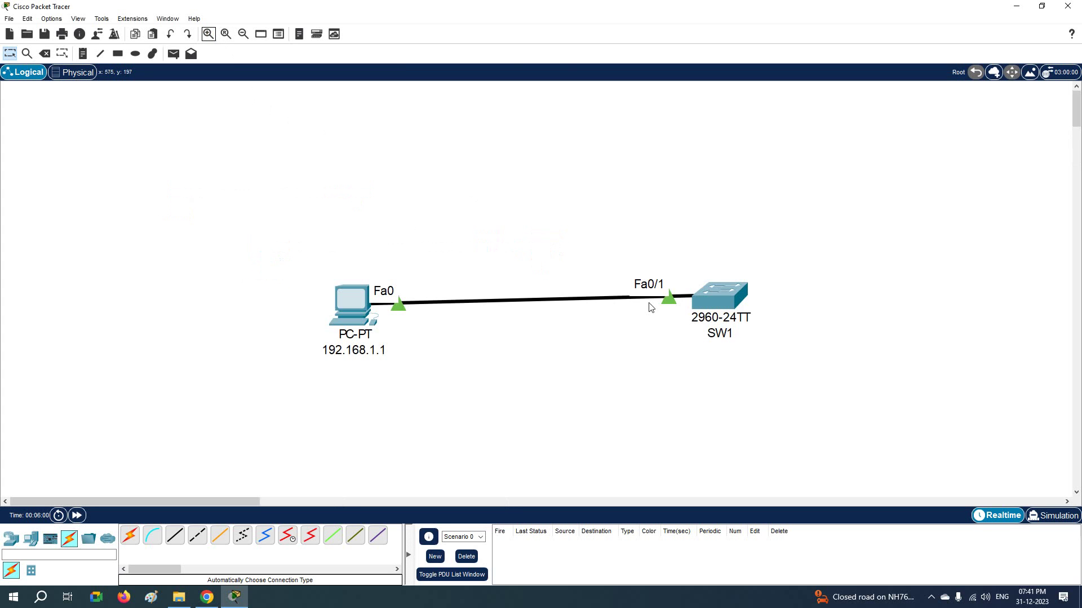
- Place a 2811 router to the right of SW1 and name it R1
click(12, 542)
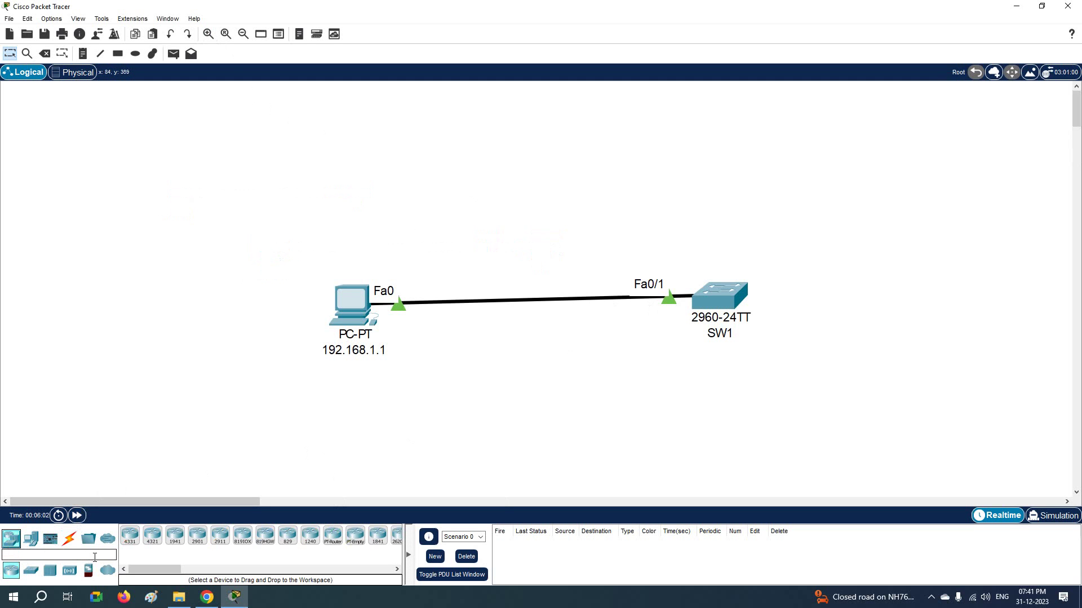
drag(154, 569, 406, 484)
drag(925, 228, 898, 212)
click(900, 253)
text(R1)
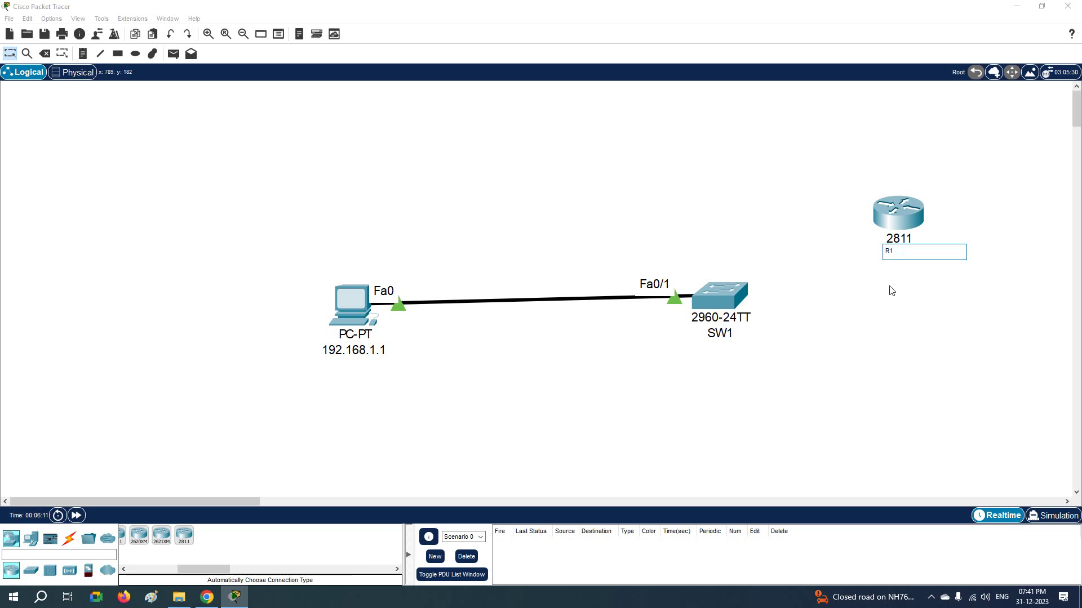
click(890, 290)
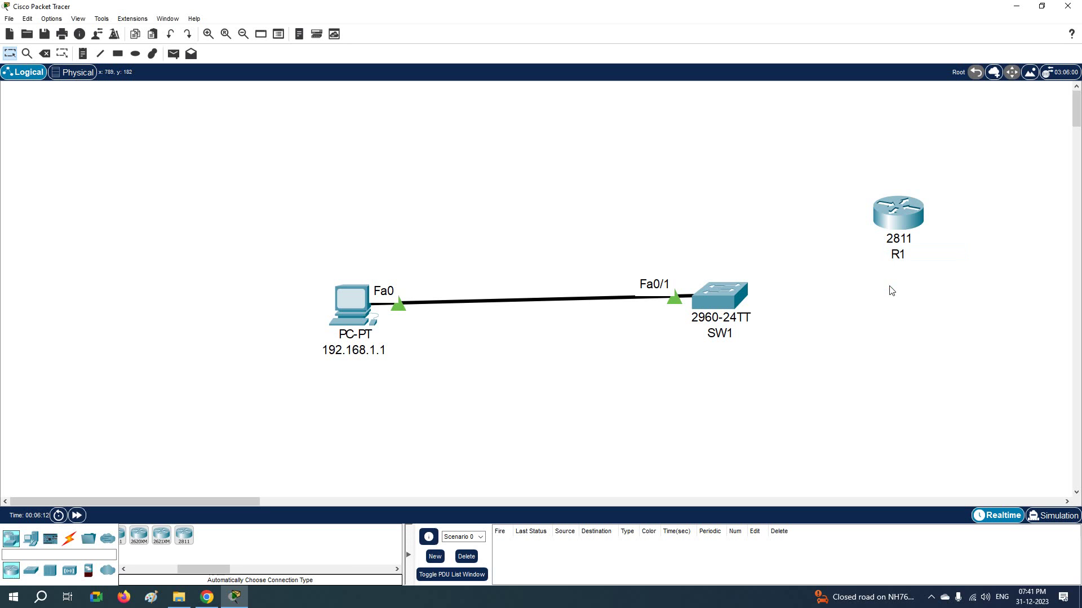
- Cable SW1 to R1 with the automatic connection and move R1 up-right
click(69, 542)
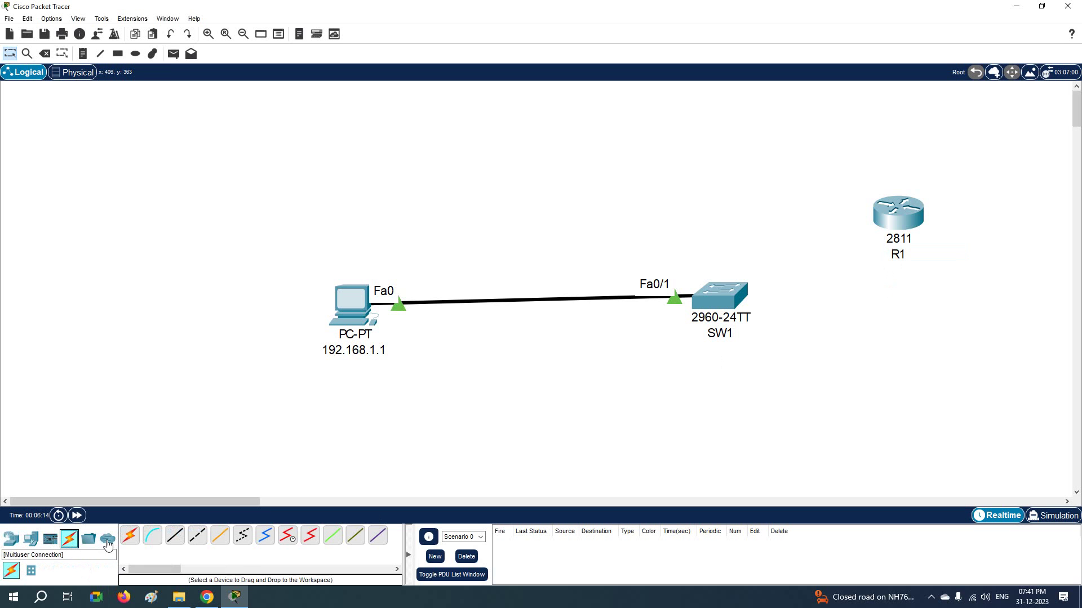
click(130, 535)
click(727, 302)
click(898, 213)
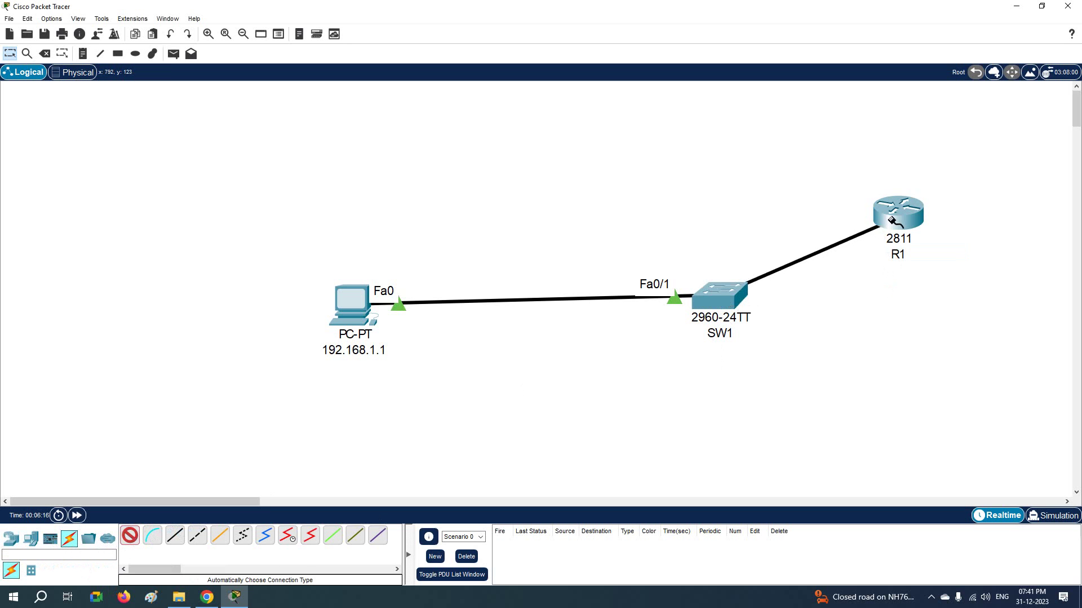
drag(898, 213, 944, 201)
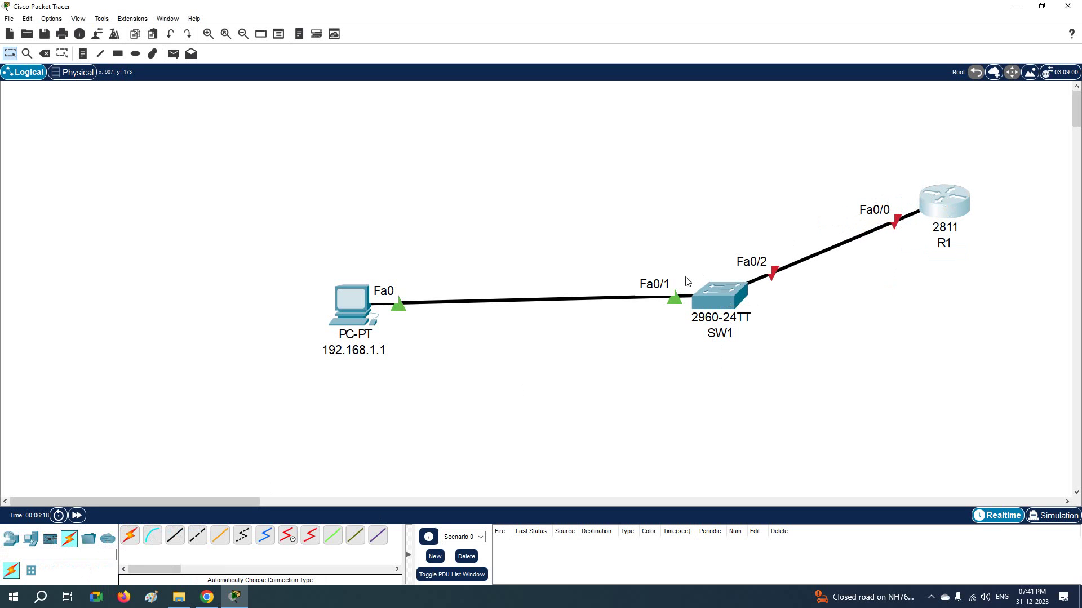
- Add a 192.168.1.100 note and position it above R1's Fa0/0
click(83, 54)
click(884, 241)
text(192.)
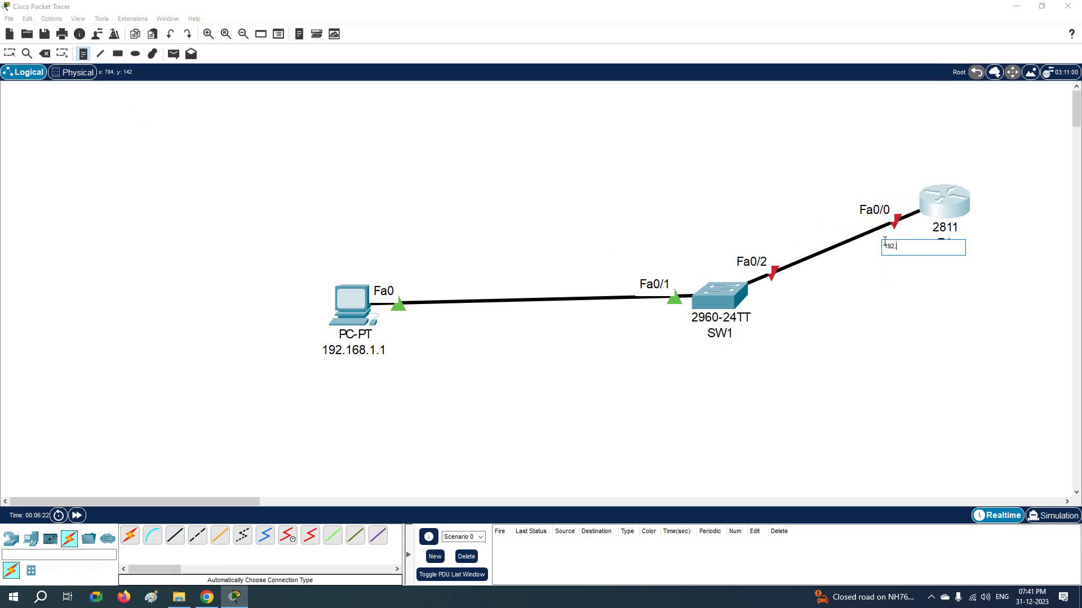
text(168.1.100)
click(903, 289)
key(Escape)
drag(914, 265, 830, 190)
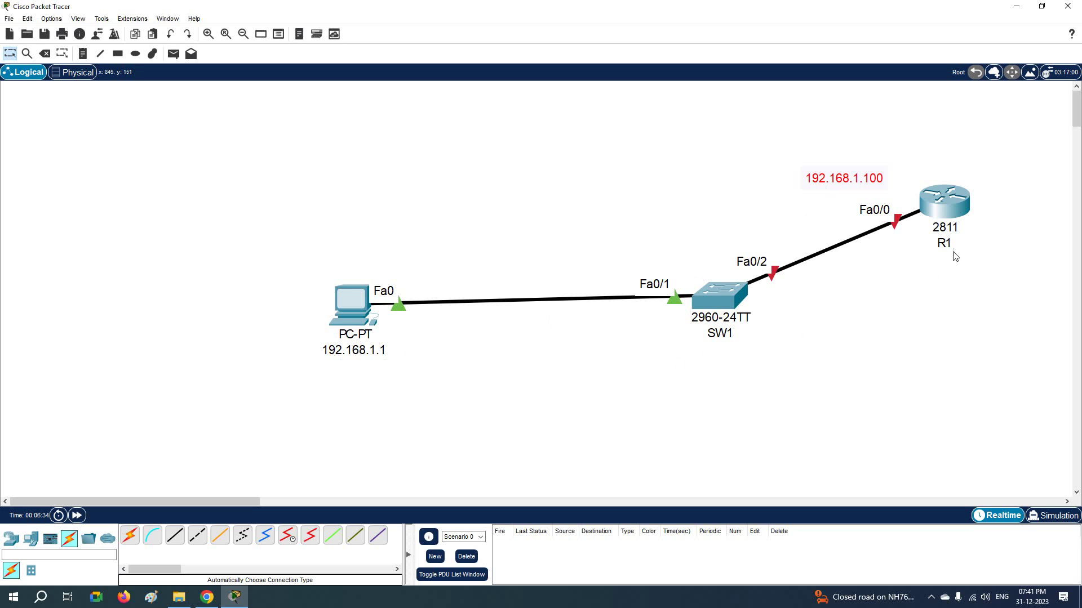
- Add a 192.168.1.2 note above SW1 and adjust the R1 note's position
click(82, 54)
click(713, 353)
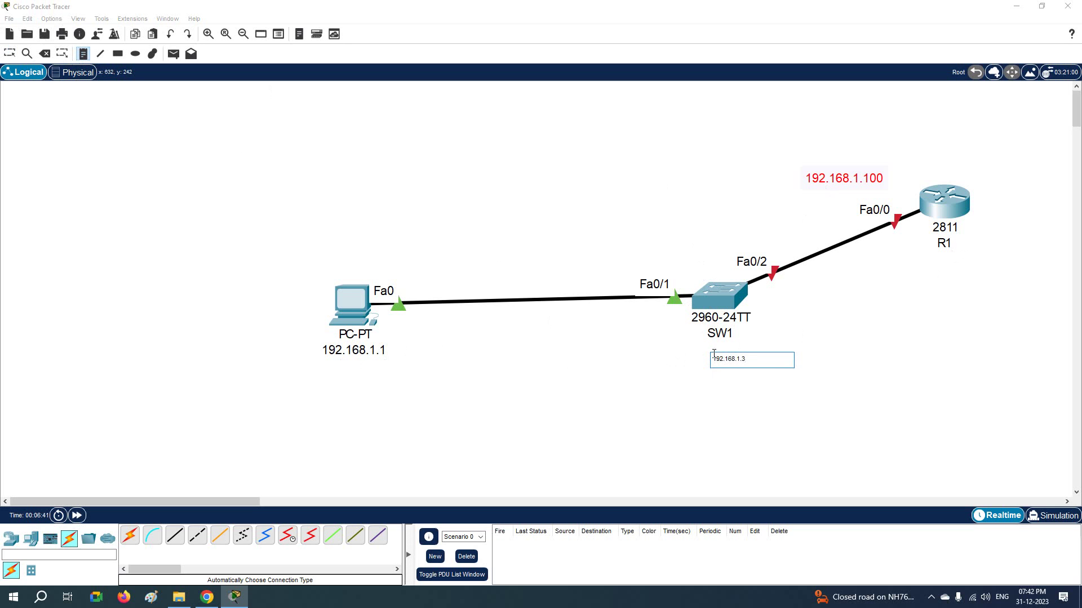
text(192.168.1.3)
key(BackSpace)
click(846, 429)
click(10, 54)
drag(755, 371, 703, 243)
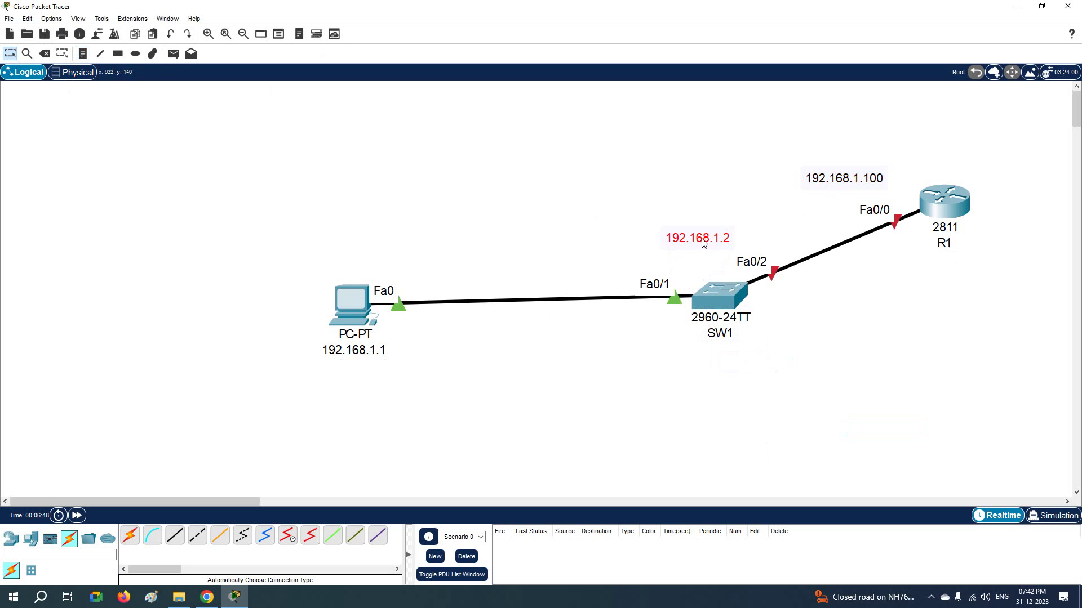
mouse_move(861, 180)
mouse_down()
mouse_move(809, 327)
mouse_move(720, 352)
mouse_move(777, 331)
mouse_move(885, 186)
mouse_move(898, 237)
mouse_move(885, 219)
mouse_move(958, 219)
mouse_move(874, 178)
mouse_up()
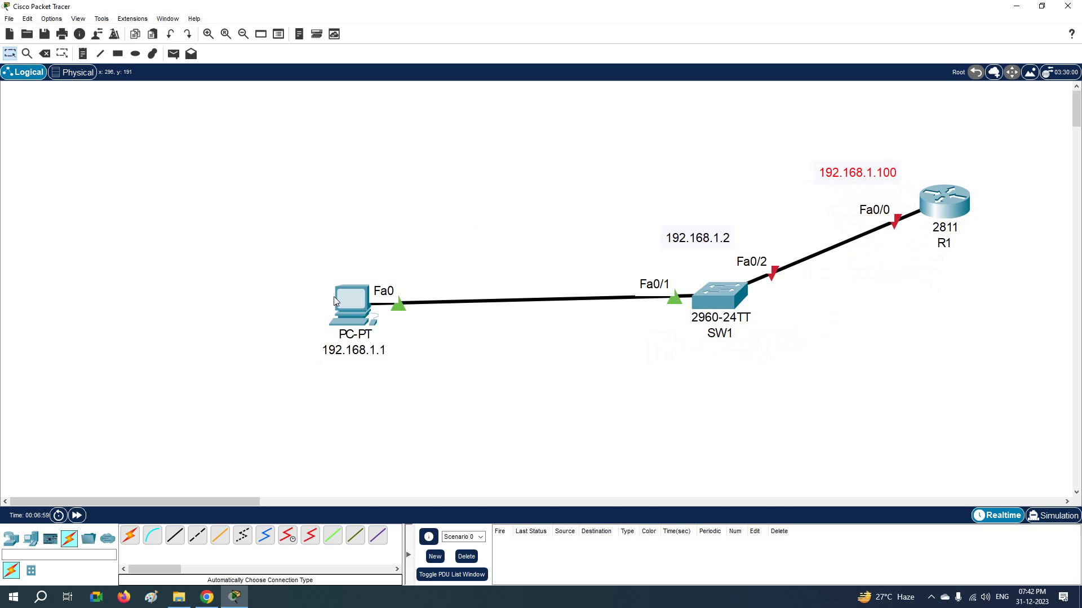
- Enter 192.168.1.100 as the PC's default gateway in IP Configuration, then close the PC window
click(345, 307)
click(634, 216)
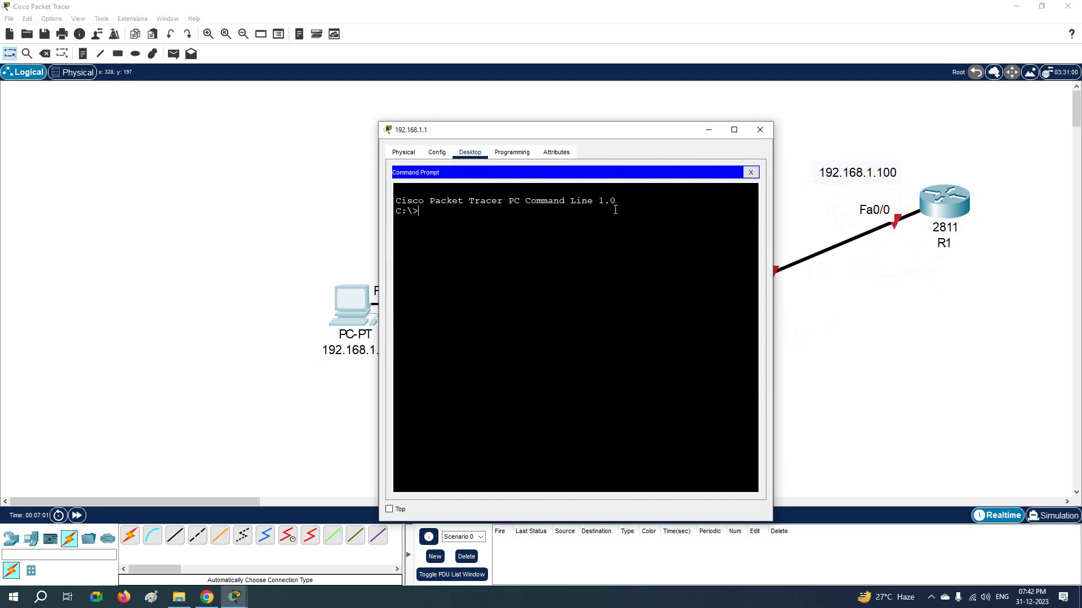
click(753, 174)
click(417, 189)
key(Tab)
text(1)
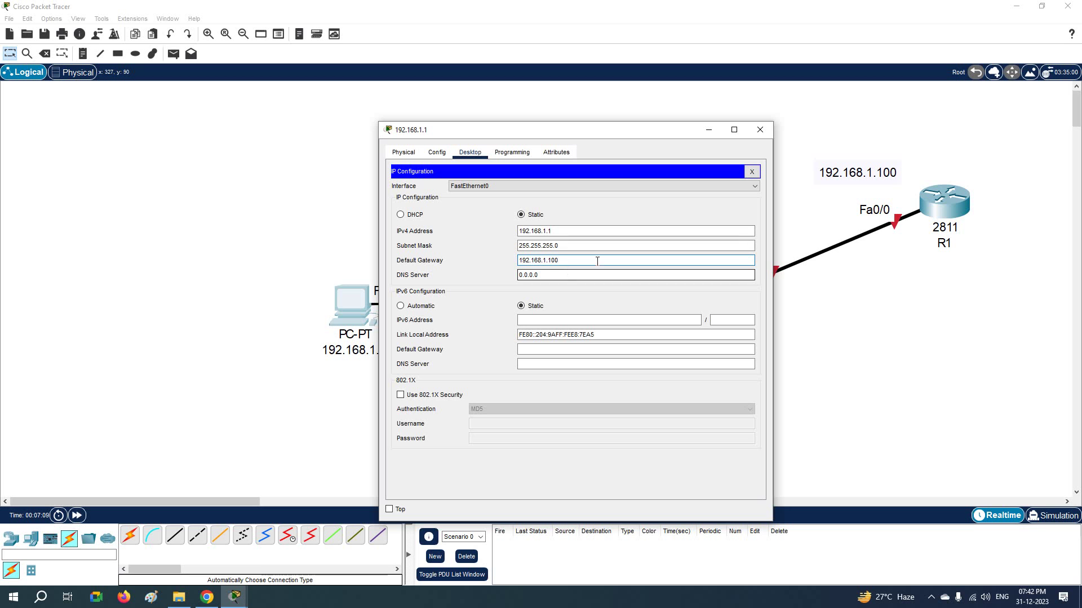
click(763, 136)
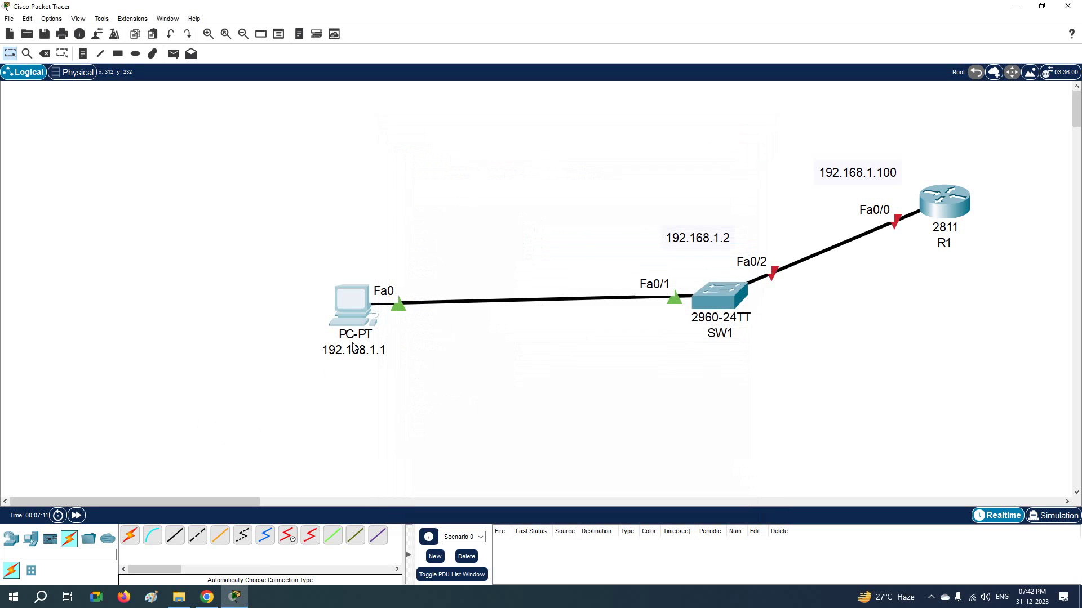
- Nudge the 192.168.1.100 note beside R1, then open R1's CLI in a widened window
mouse_move(359, 350)
mouse_move(872, 175)
mouse_down()
mouse_move(804, 223)
mouse_move(734, 295)
mouse_move(541, 221)
mouse_move(367, 273)
mouse_move(363, 314)
mouse_move(476, 201)
mouse_move(877, 192)
mouse_up()
click(945, 202)
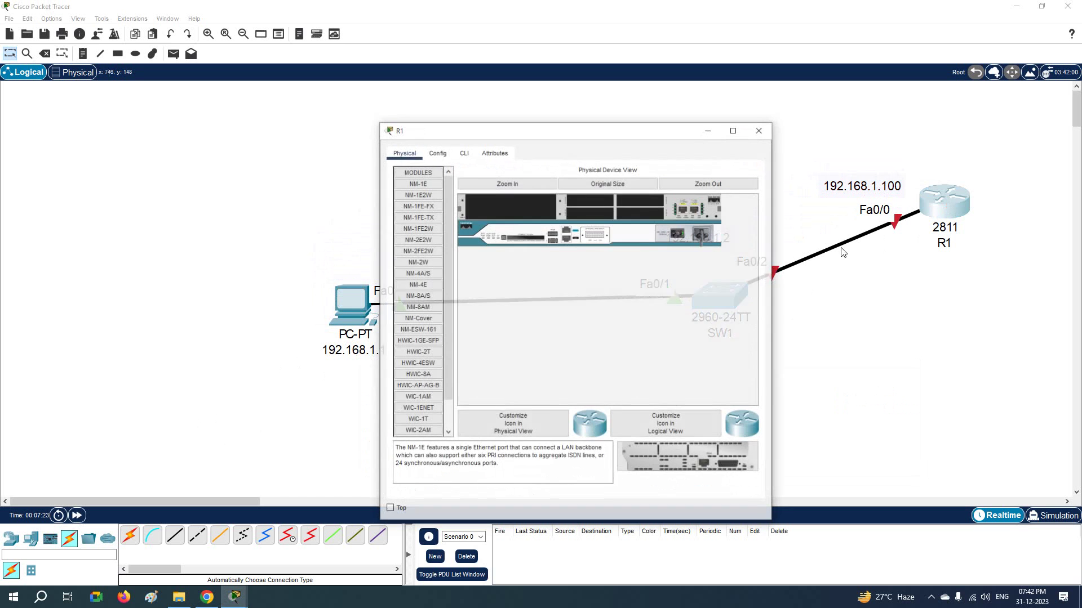
click(464, 152)
drag(379, 217, 94, 217)
drag(478, 139, 747, 392)
drag(185, 503, 367, 503)
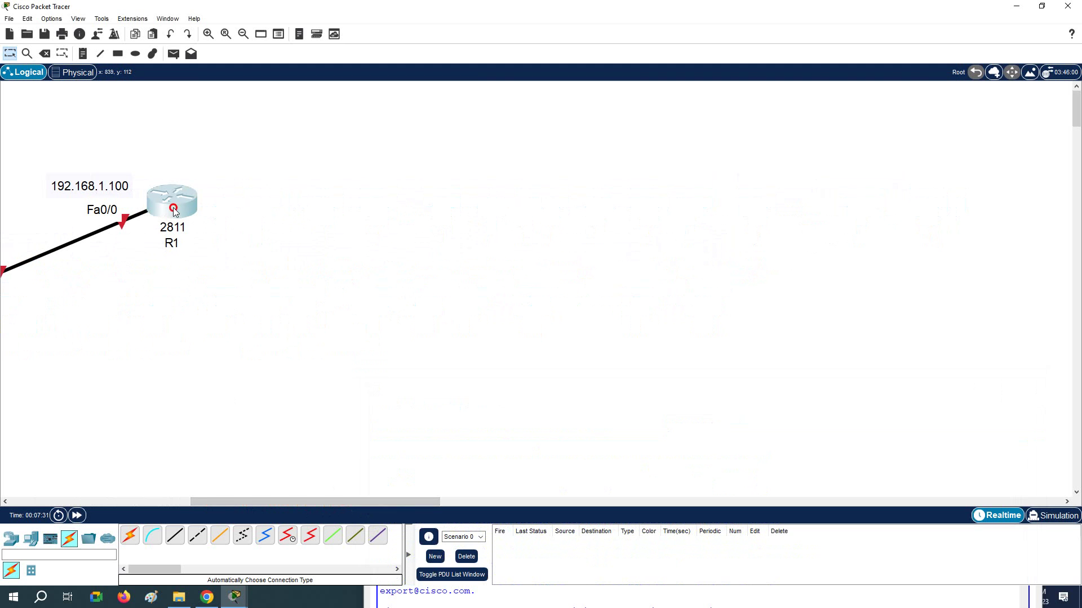
click(174, 210)
drag(537, 380, 520, 138)
- Skip R1's setup dialog, enter global configuration mode, and set hostname R1
text(no)
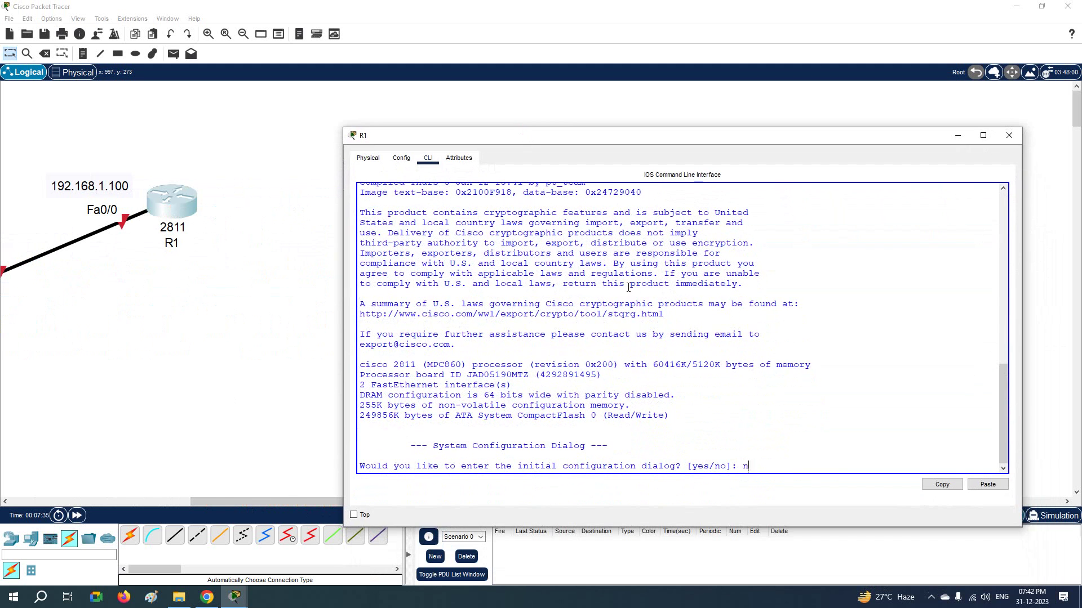
key(Return)
key(Return)
key(Return)
text(en)
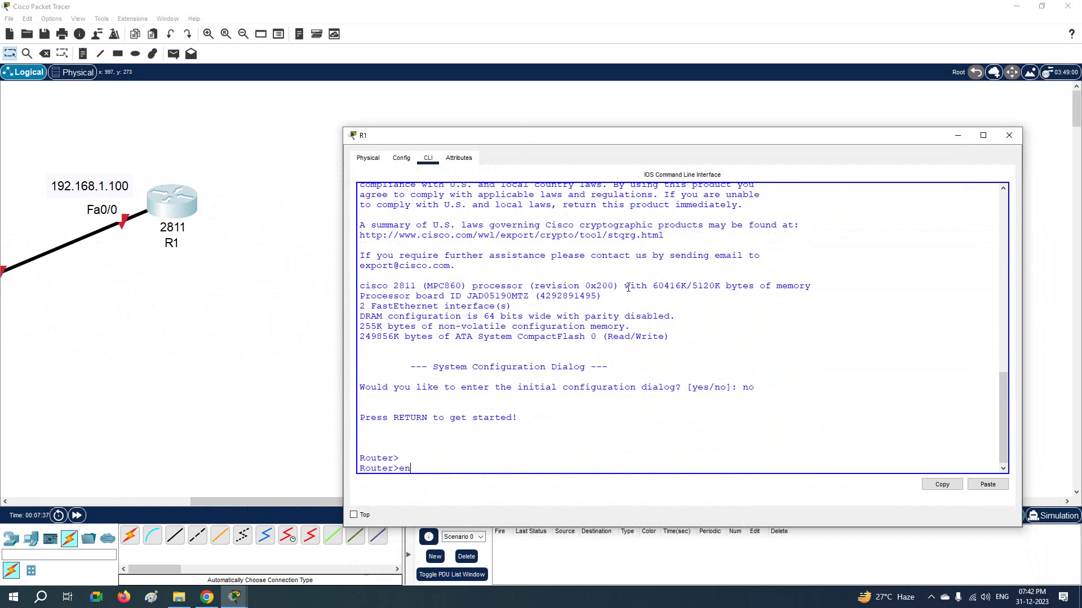
key(Return)
text(config t)
key(Return)
text(host)
key(Tab)
text(R)
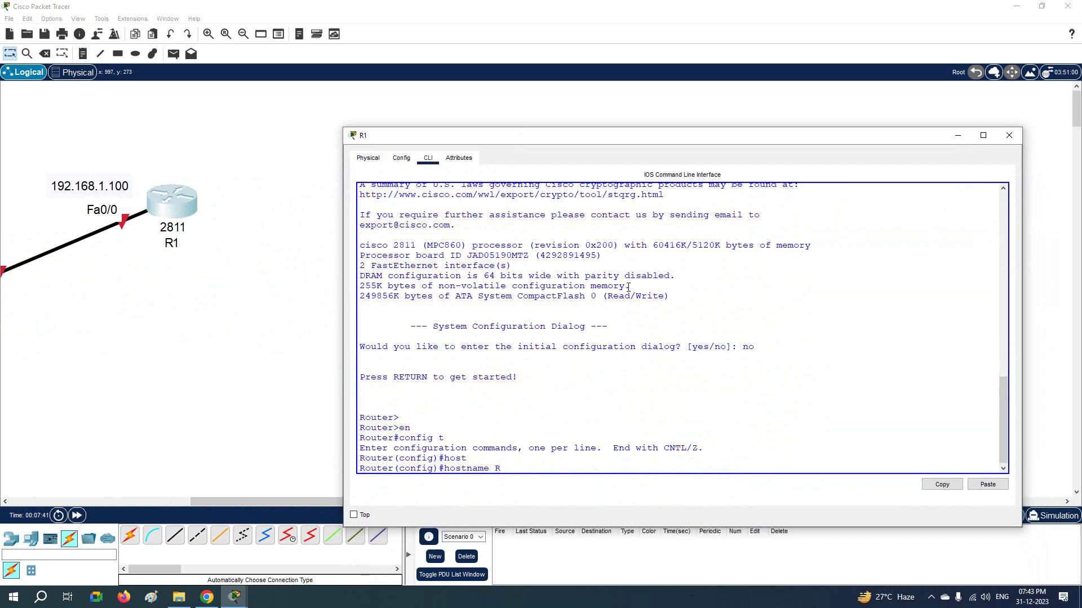
text(1)
key(Return)
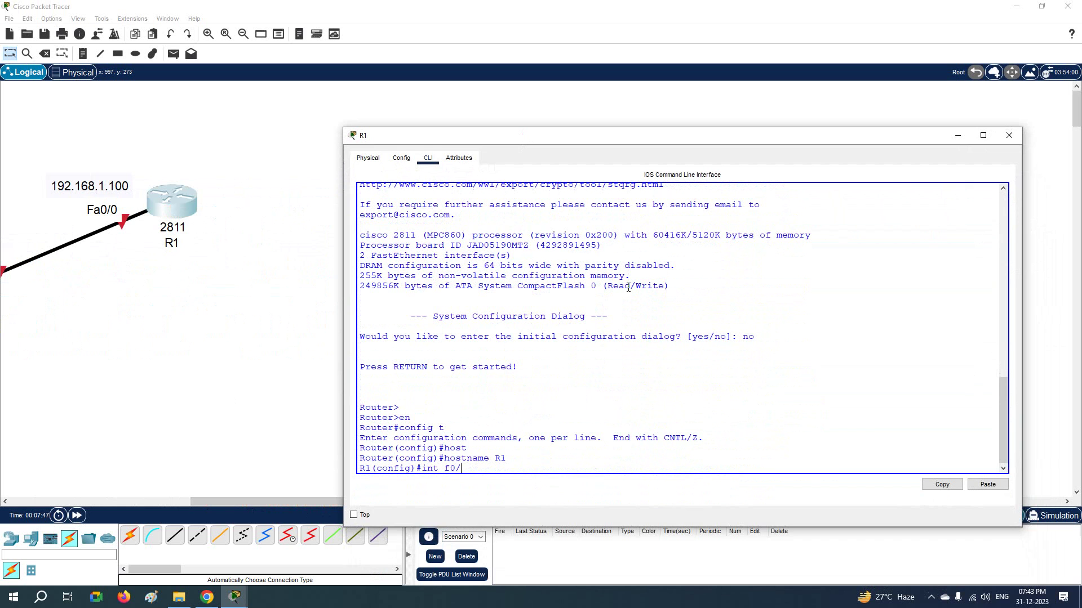
- Give Fa0/0 IP 192.168.1.100 255.255.255.0, enable it, and save with do wr
key(Return)
text(ip)
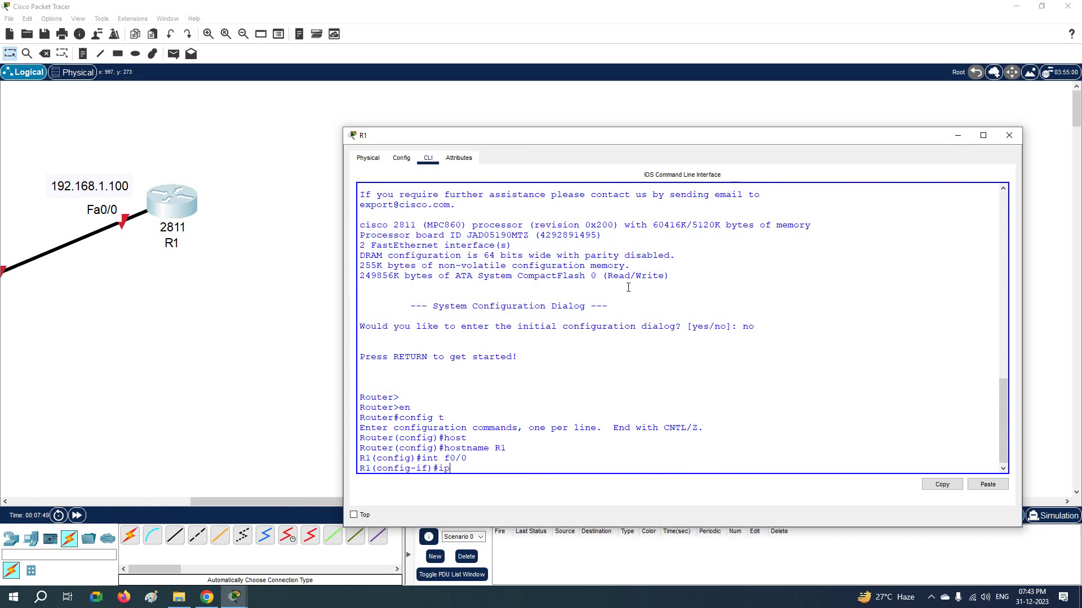
text( add 192.168)
text(.1.100 255.255.255.0)
key(Return)
text(no )
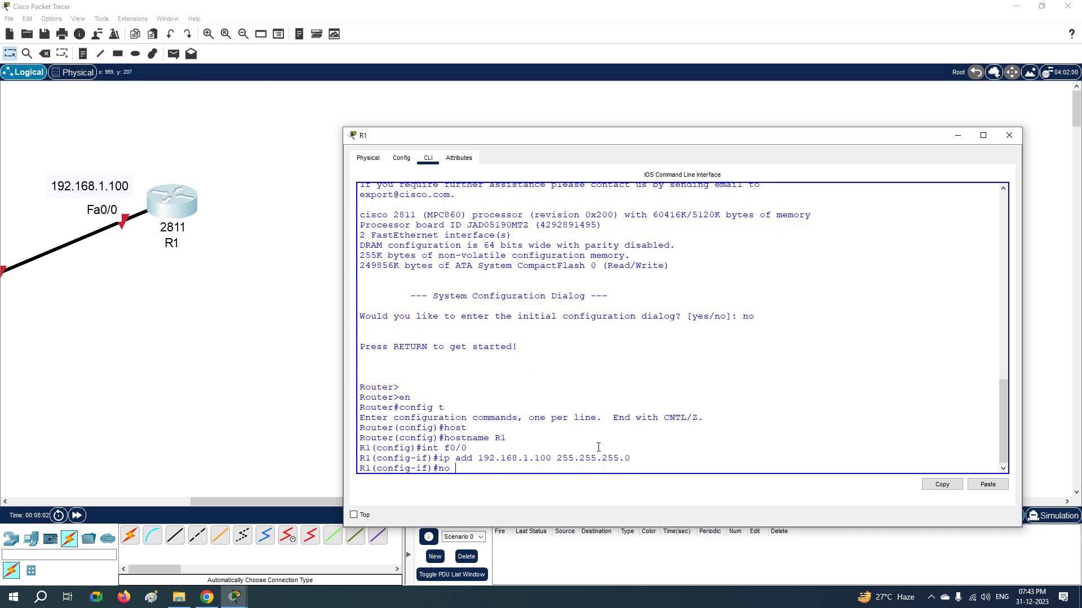
text(sh)
key(Return)
key(Return)
key(Return)
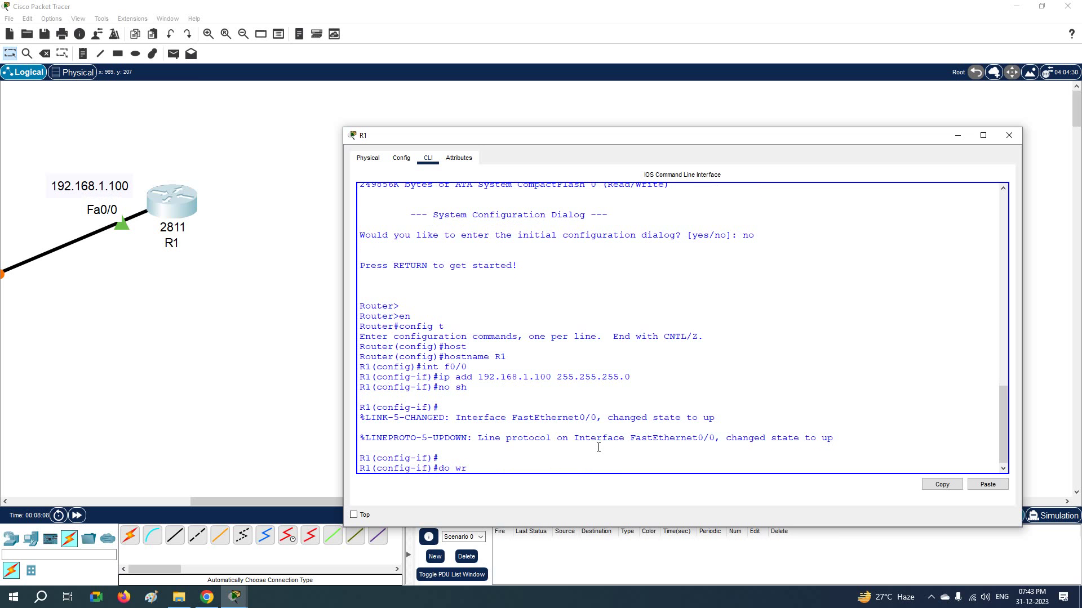
text(do wr)
key(Return)
key(Return)
key(Return)
key(Return)
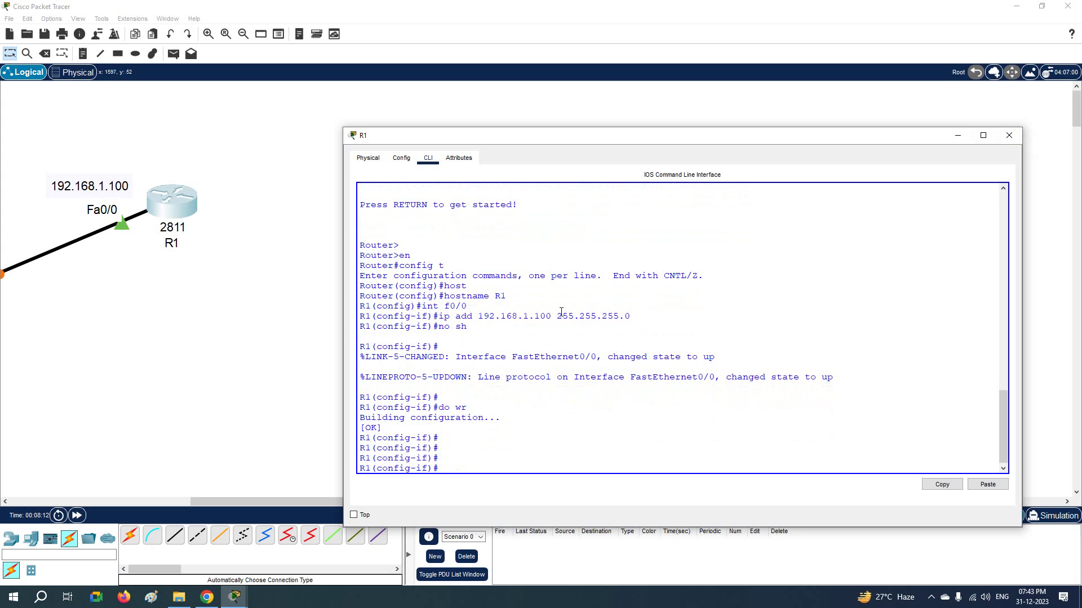
drag(360, 276, 687, 414)
- Close R1's window and open SW1's CLI, resizing it to fit the screen
click(1009, 135)
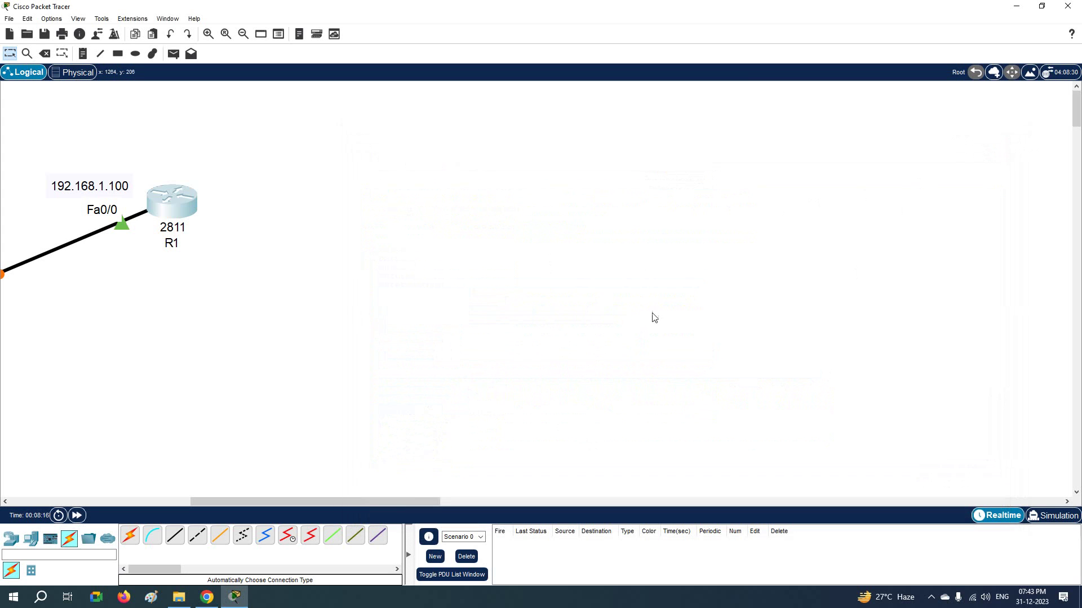
drag(407, 500, 273, 499)
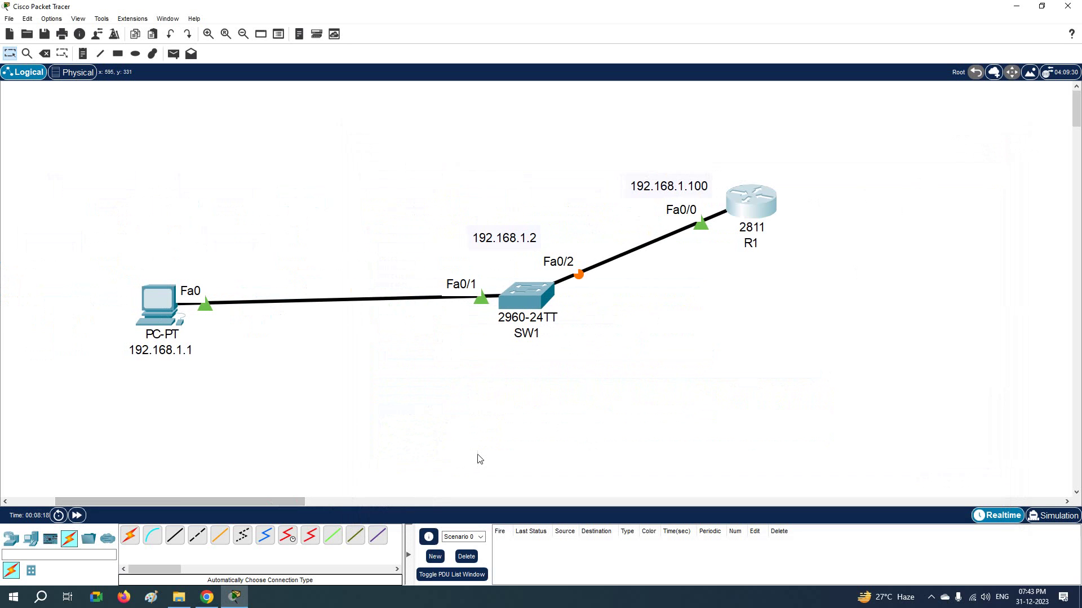
click(519, 288)
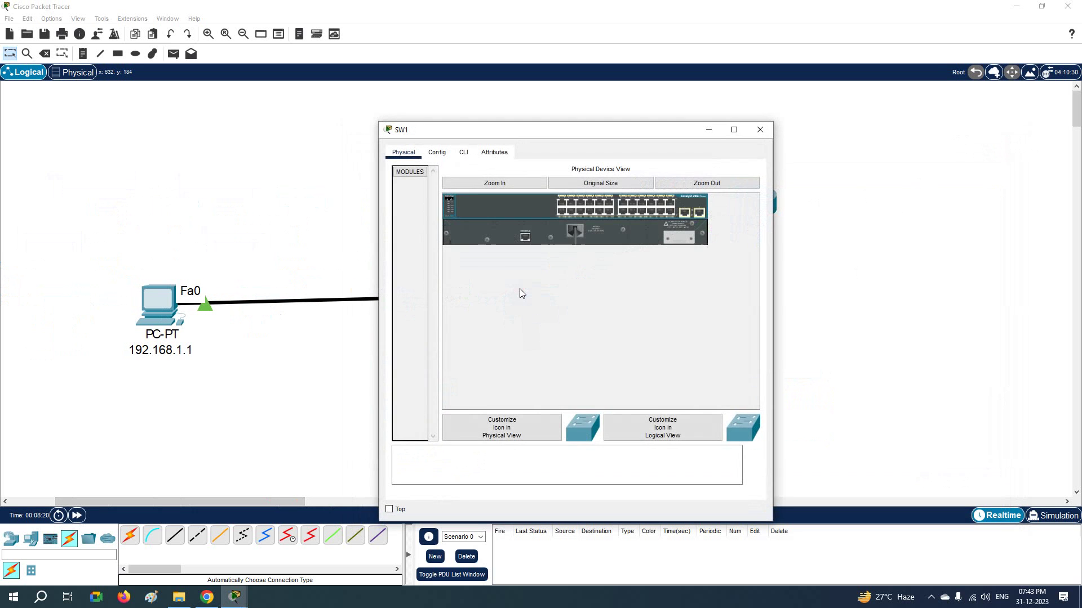
click(462, 153)
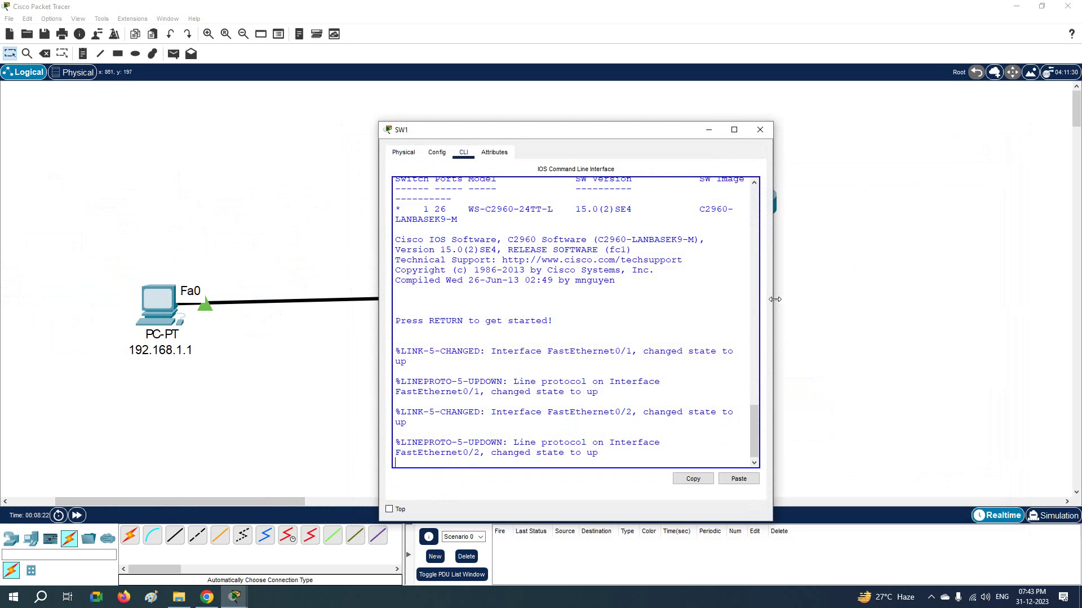
drag(773, 302, 1026, 329)
drag(377, 312, 226, 312)
drag(565, 127, 502, 274)
scroll(784, 242, down, 2)
scroll(785, 242, up, 1)
click(544, 337)
scroll(554, 235, down, 2)
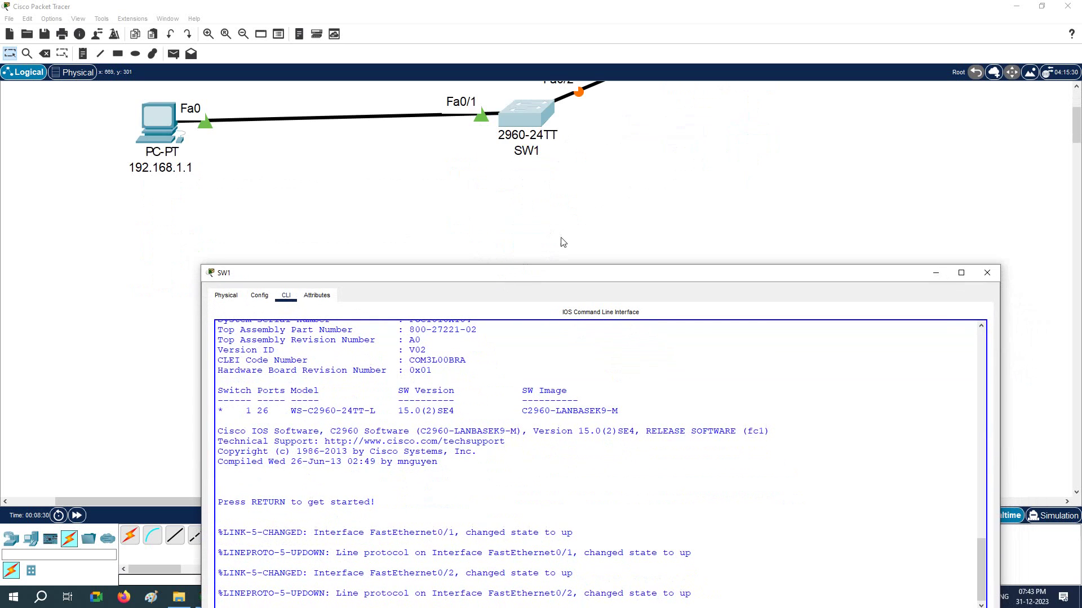
scroll(563, 241, up, 1)
drag(495, 113, 532, 163)
click(516, 186)
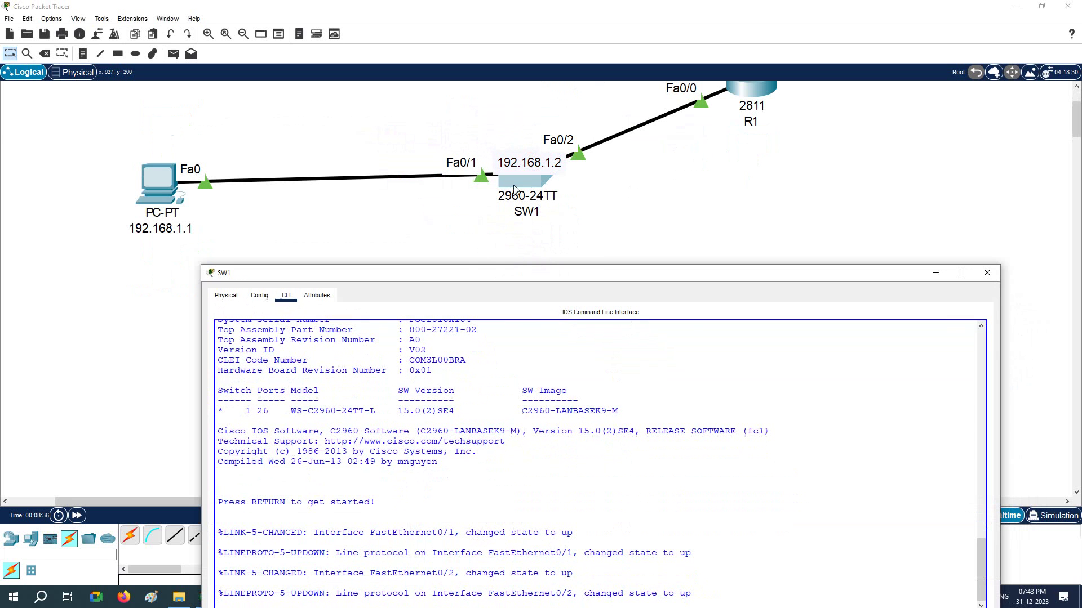
drag(602, 267, 620, 393)
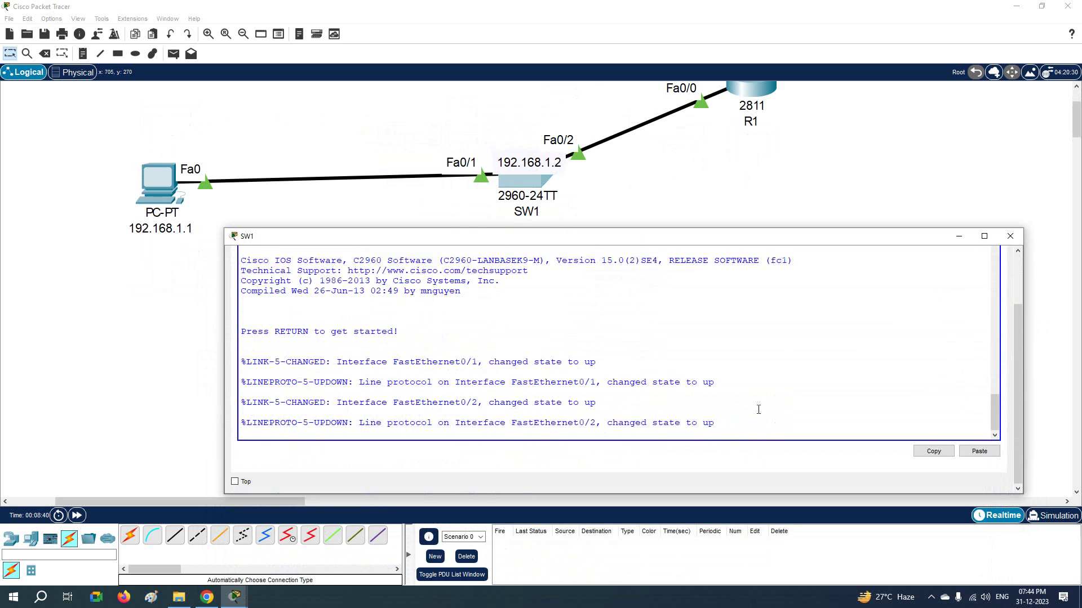
- Enter global configuration on SW1, set hostname SW1, and enter interface VLAN 1
key(Return)
key(Return)
key(Return)
text(en)
key(Return)
text(config t)
key(Return)
text(host)
key(Tab)
text(SW)
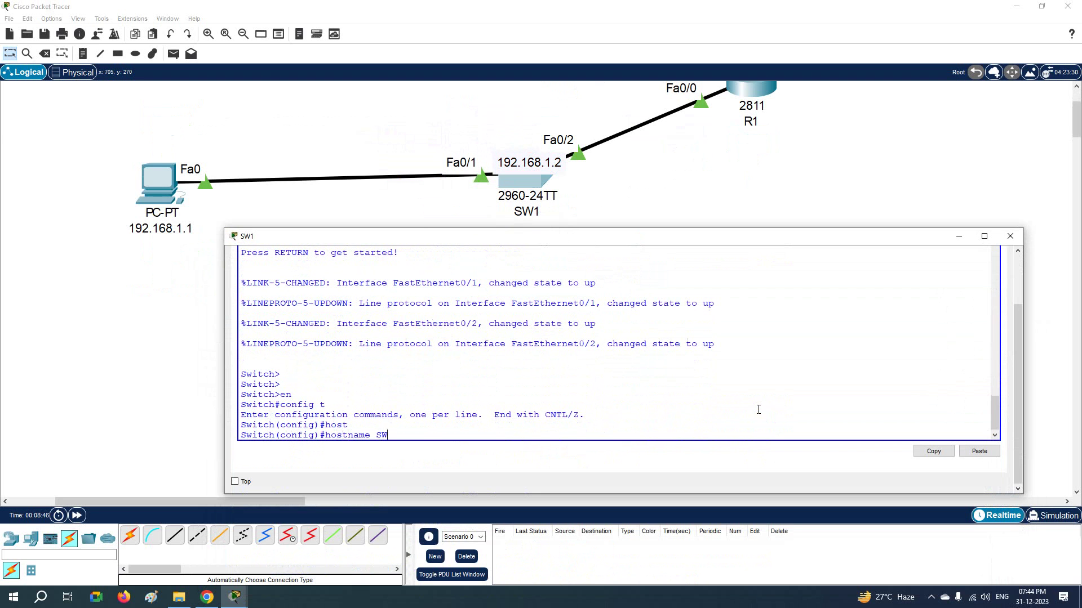
text(1)
key(Return)
key(Return)
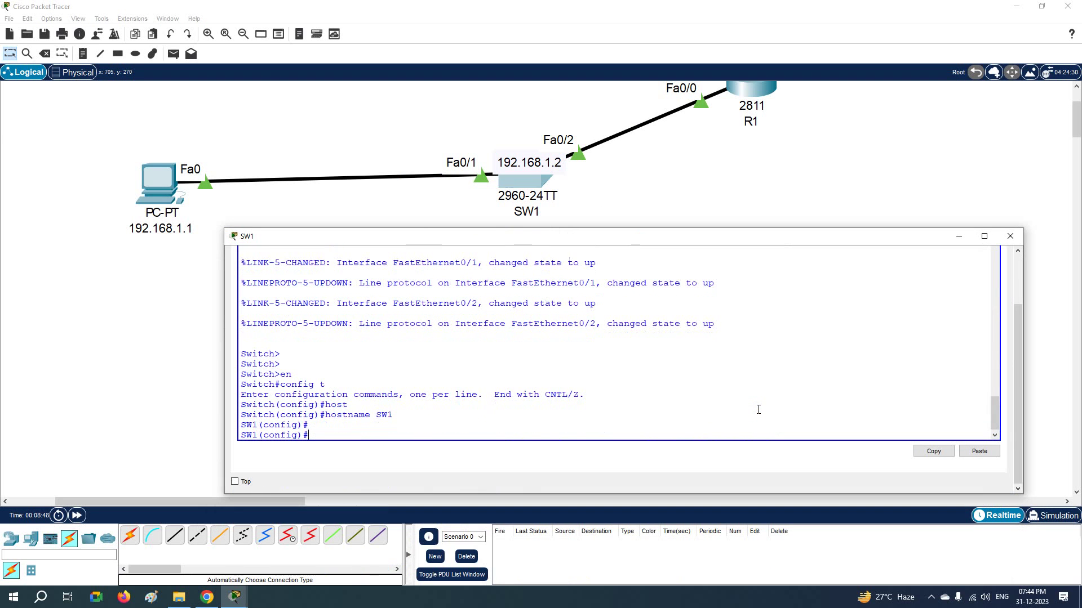
text(int vlan 1)
key(Return)
- Assign VLAN 1 the address 192.168.1.2 255.255.255.0 and bring it up
text(ip add)
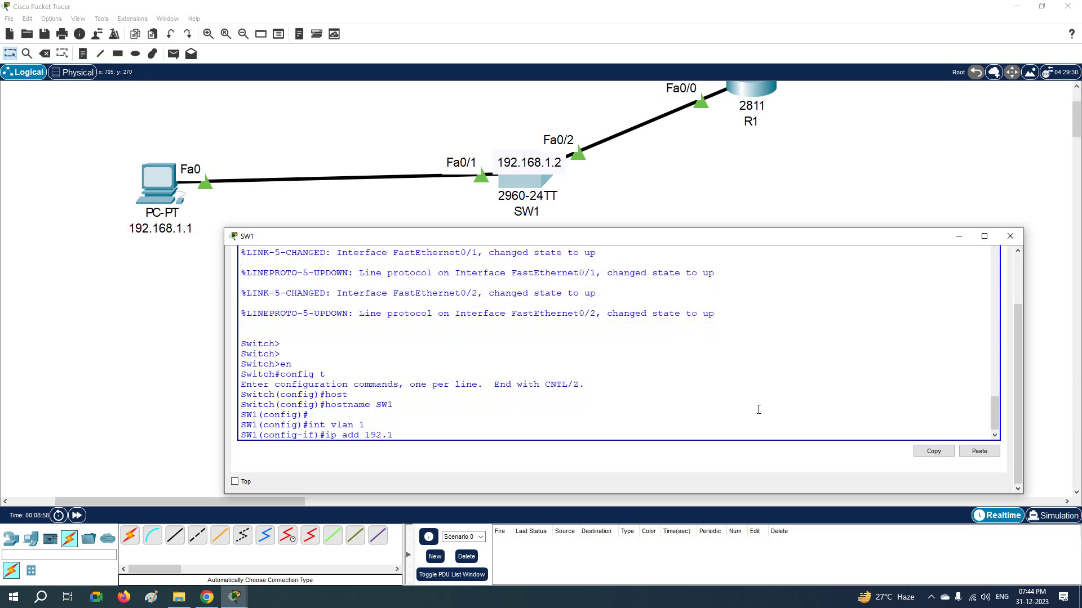
text( 192.168.1.2 255.255.255.0)
key(Return)
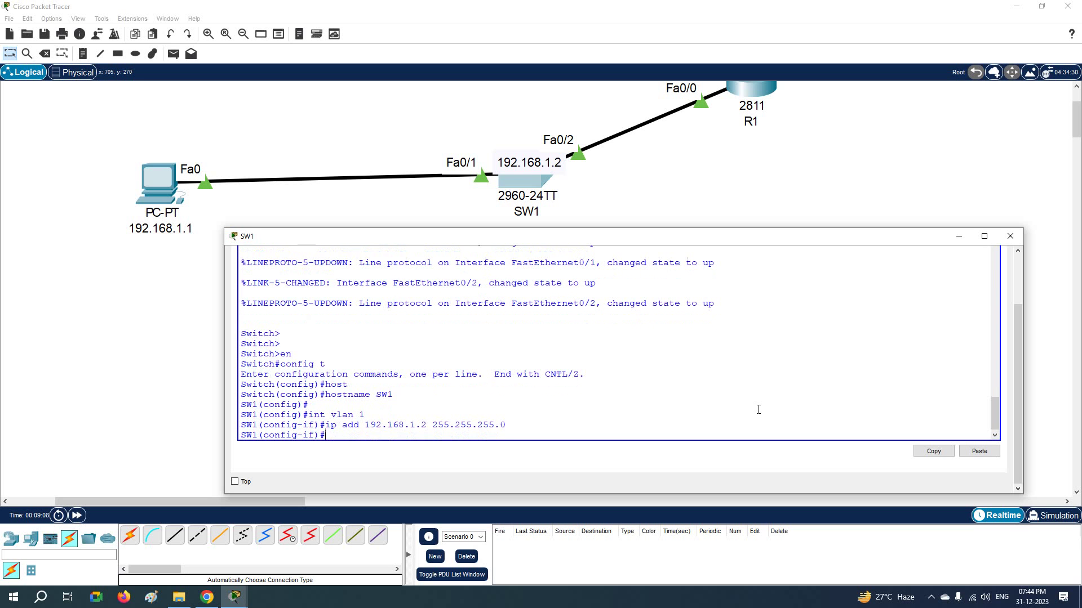
text(no sh)
key(Return)
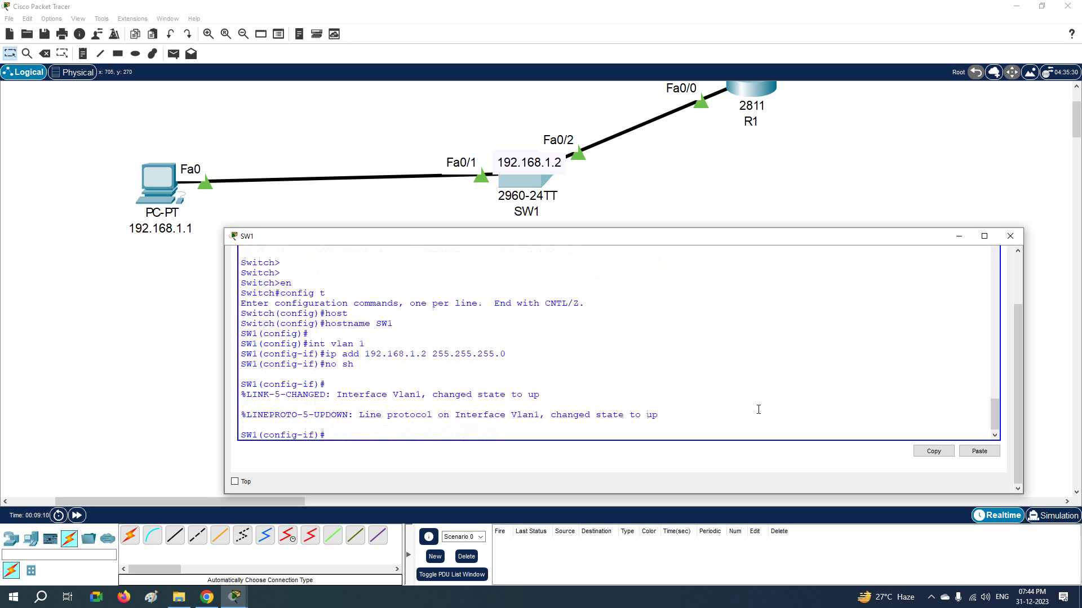
key(Return)
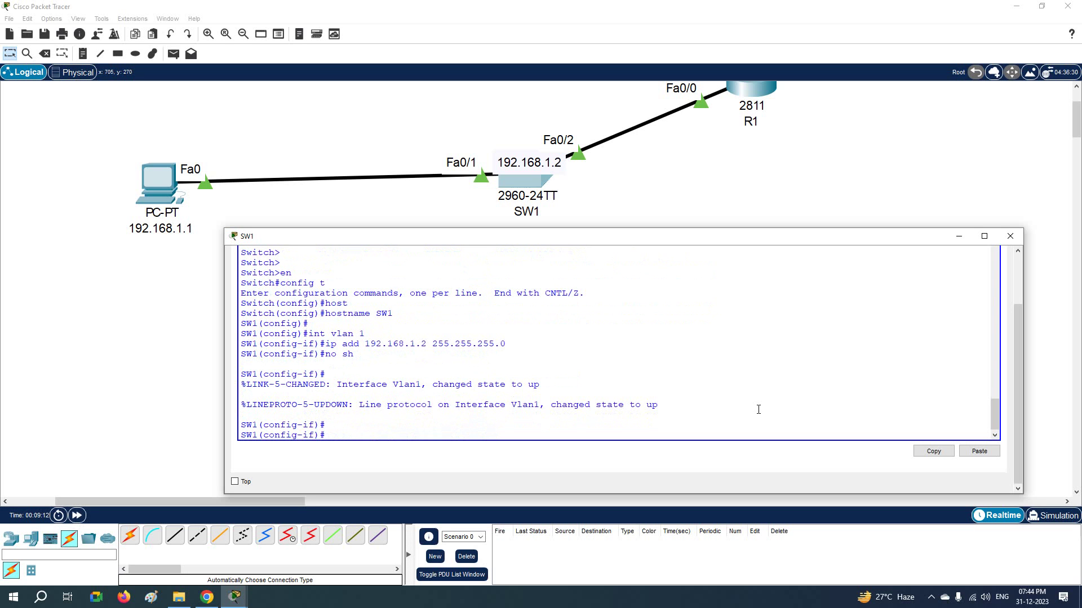
text(exit)
key(Return)
- Set SW1's ip default-gateway to 192.168.1.100 and return to privileged mode
text(ip def)
key(Tab)
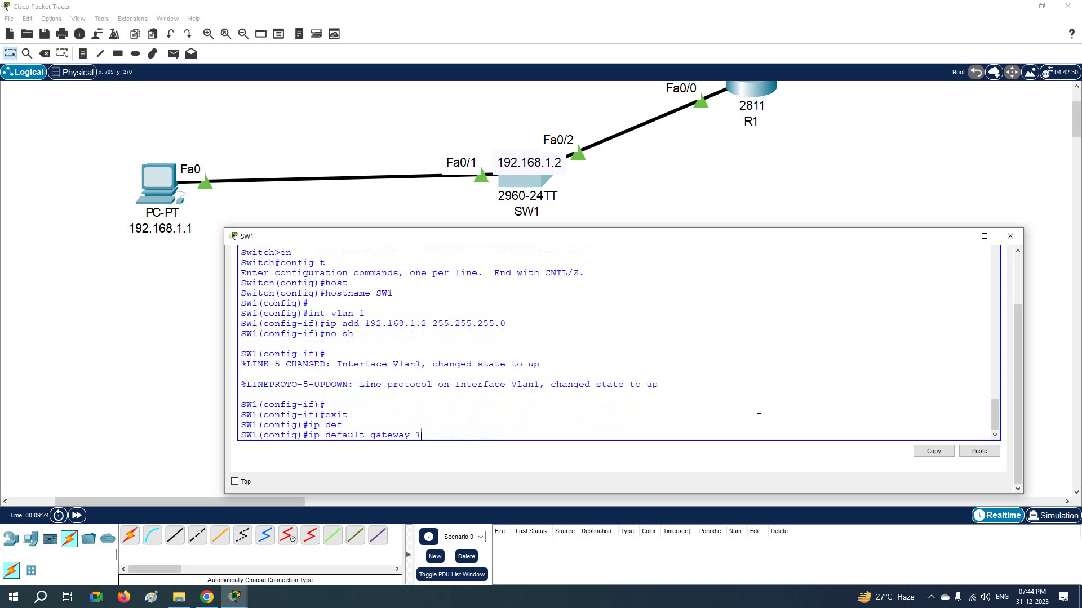
text(192.168.1.100)
key(Return)
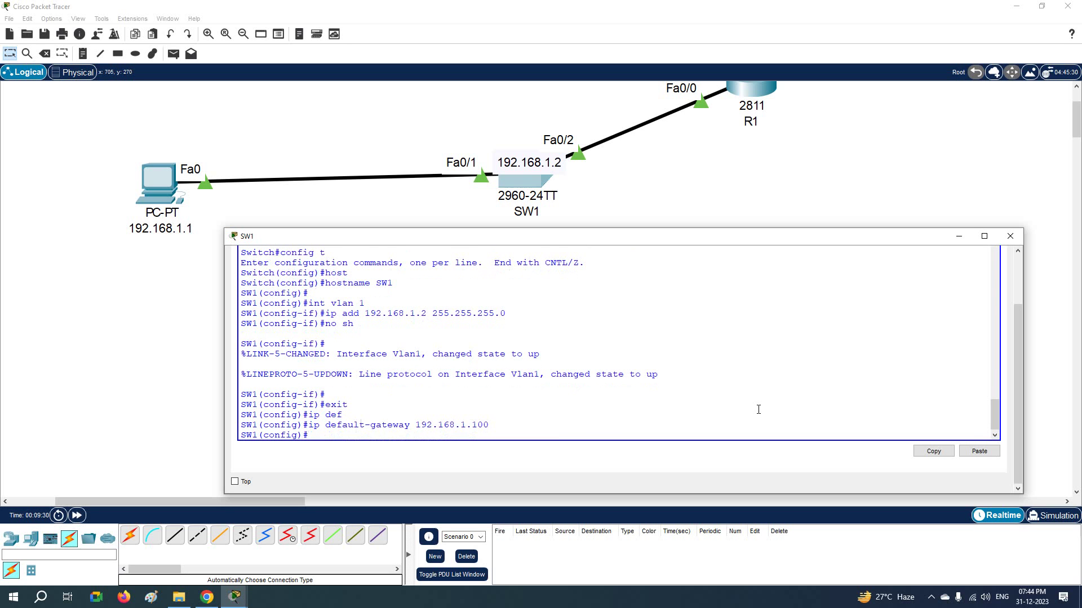
key(ctrl+z)
key(Return)
- Page through SW1's show run output in a maximized console, checking the Vlan1 address
text(sh run)
key(Return)
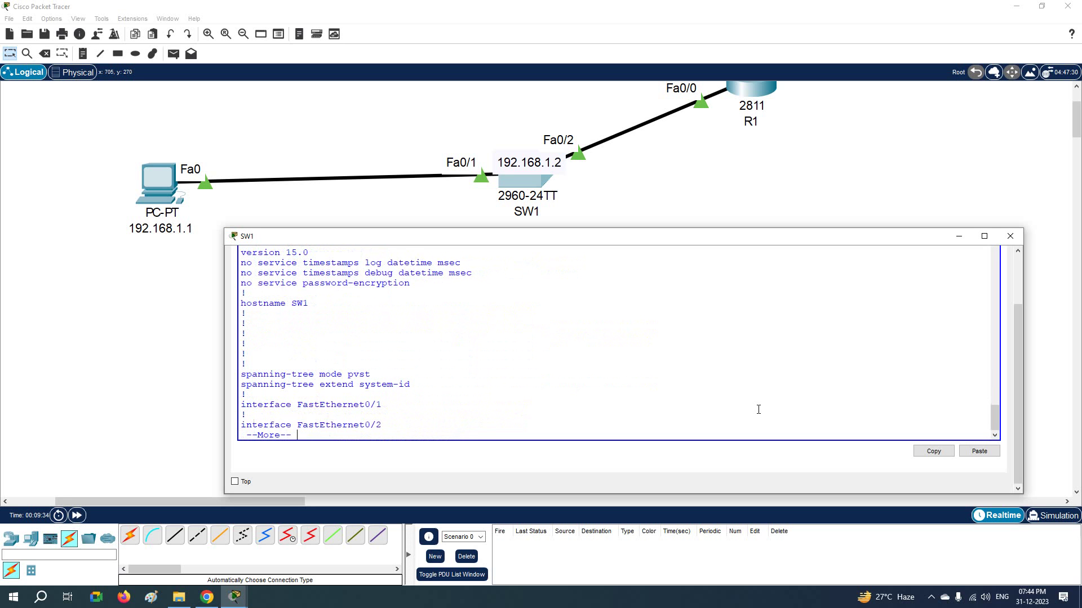
click(984, 236)
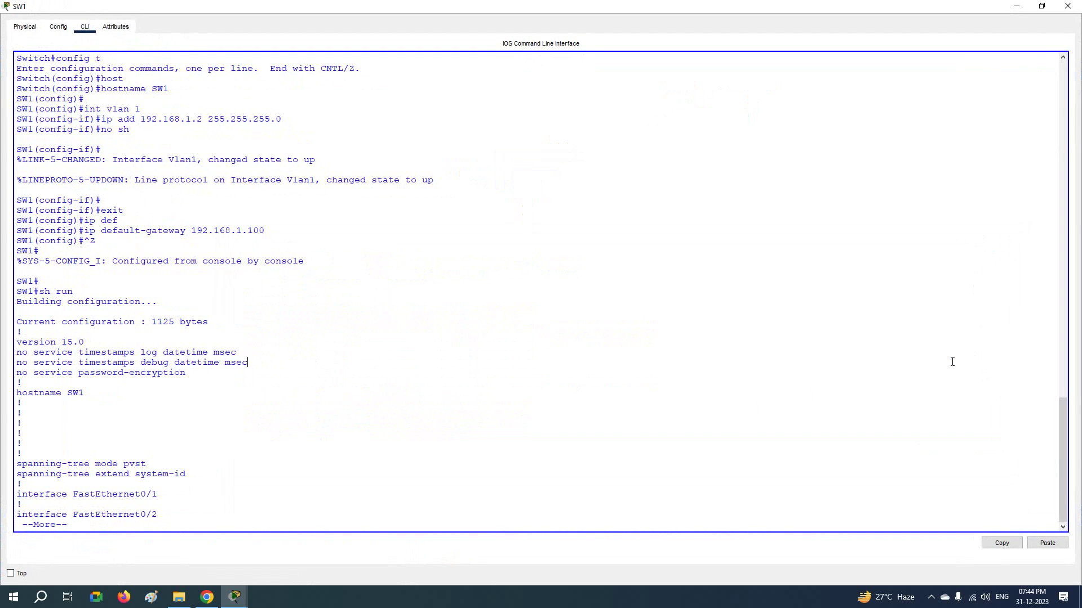
key(Return)
key(Return)
key(Return)
key(Return)
key(Return)
key(Return)
key(Return)
key(Return)
key(Return)
key(Return)
key(Return)
key(Return)
key(Return)
key(Return)
key(Return)
key(Return)
key(Return)
key(Return)
key(Return)
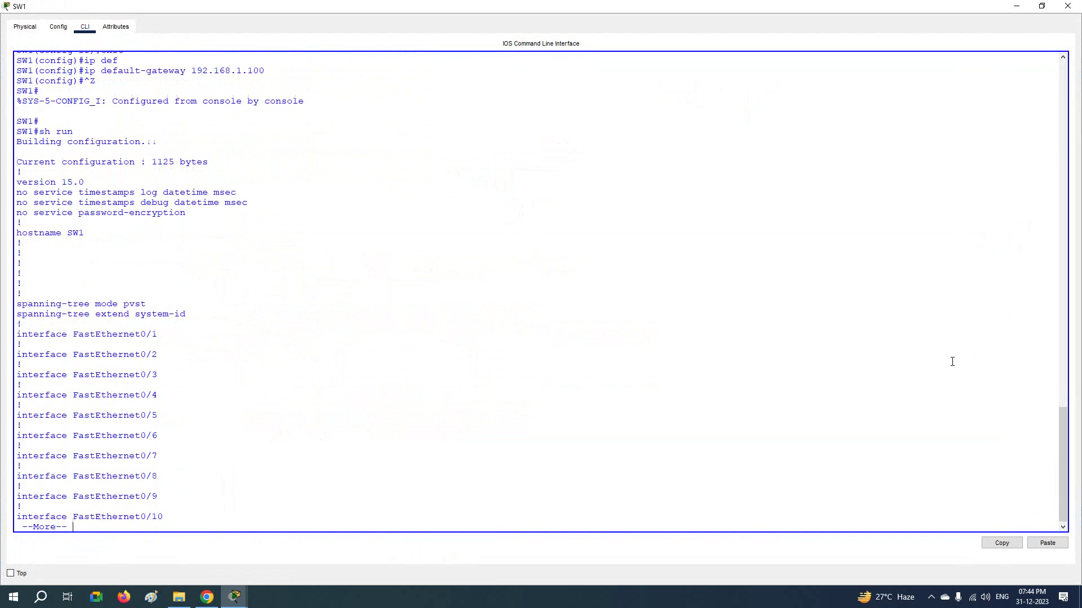
key(Return)
scroll(786, 331, up, 5)
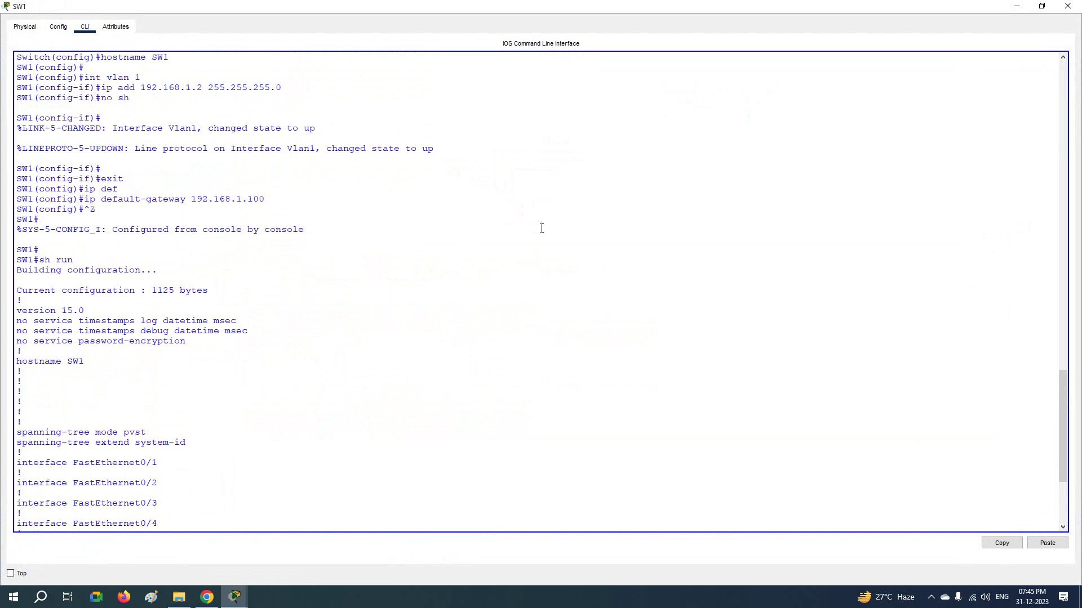
scroll(112, 311, down, 5)
key(Return)
key(Return)
key(Return)
key(Return)
key(Return)
key(Return)
key(Return)
key(Return)
key(Return)
key(Return)
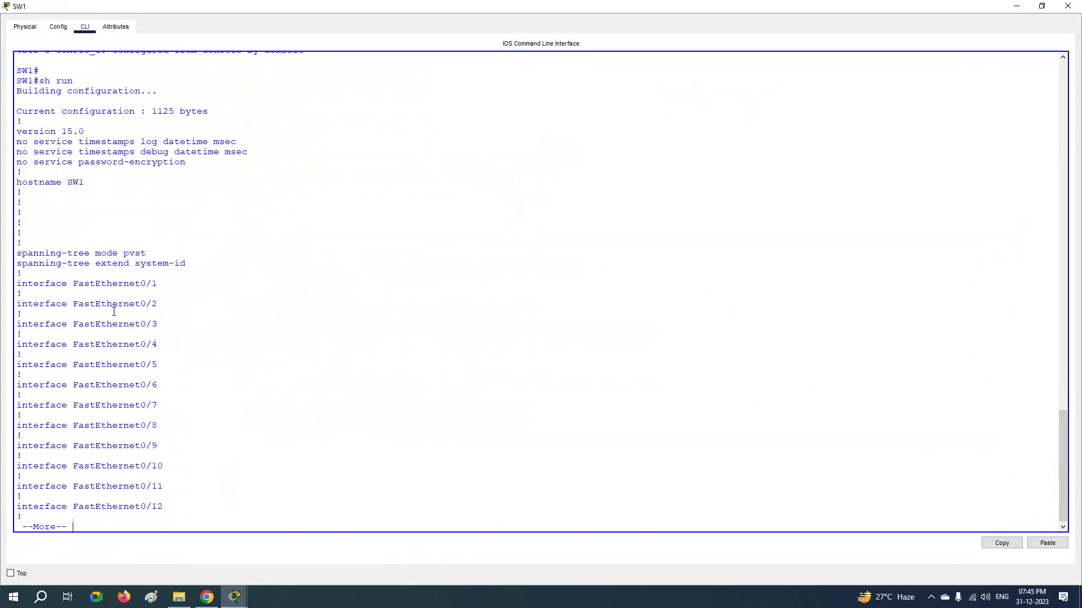
key(Return)
key(Return)
key(Return)
key(Return)
key(Return)
key(Return)
key(Return)
key(Return)
key(Return)
key(Return)
key(Return)
key(Return)
key(Return)
key(Return)
key(Return)
key(Return)
key(Return)
key(Return)
key(Return)
key(Return)
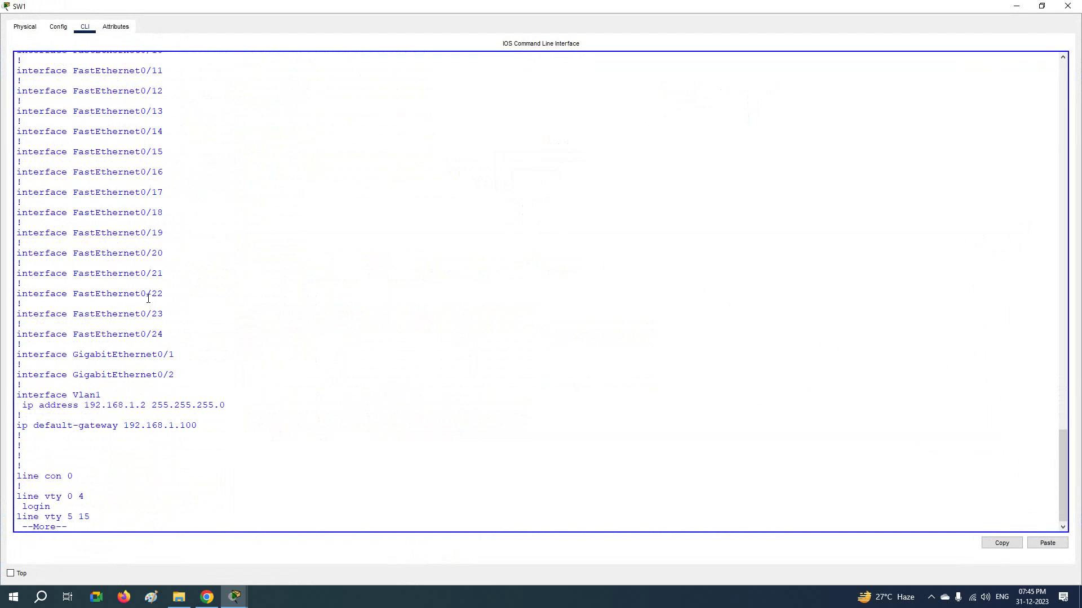
mouse_move(18, 393)
mouse_down()
mouse_move(250, 405)
mouse_move(208, 425)
mouse_move(11, 425)
mouse_up()
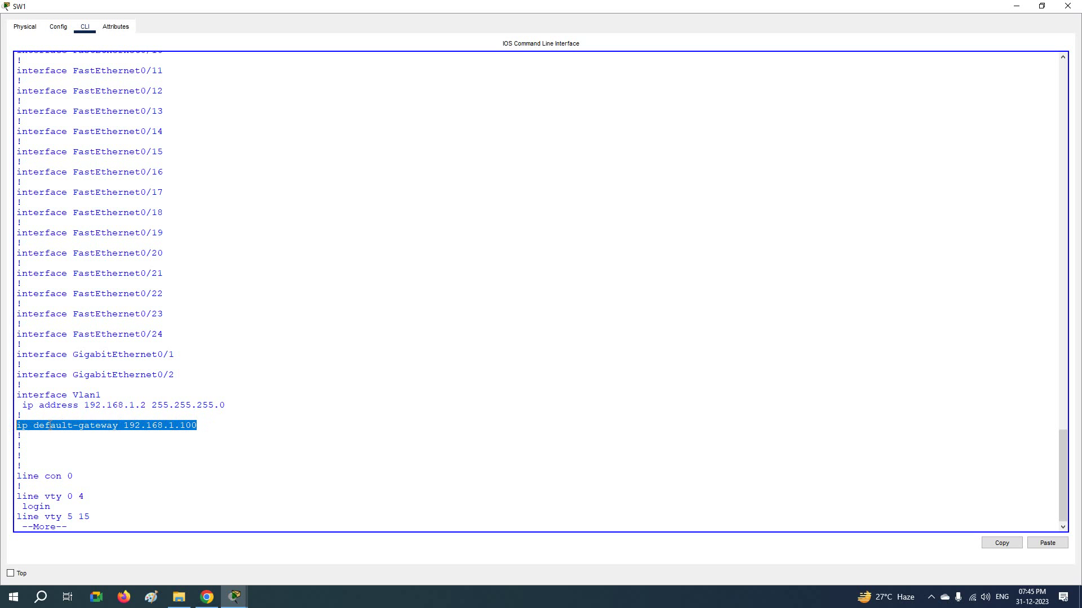
key(Return)
- Save SW1's configuration with wr and close its window
key(space)
key(Return)
key(Return)
key(Return)
key(Return)
key(Return)
key(Return)
text(wr)
key(Return)
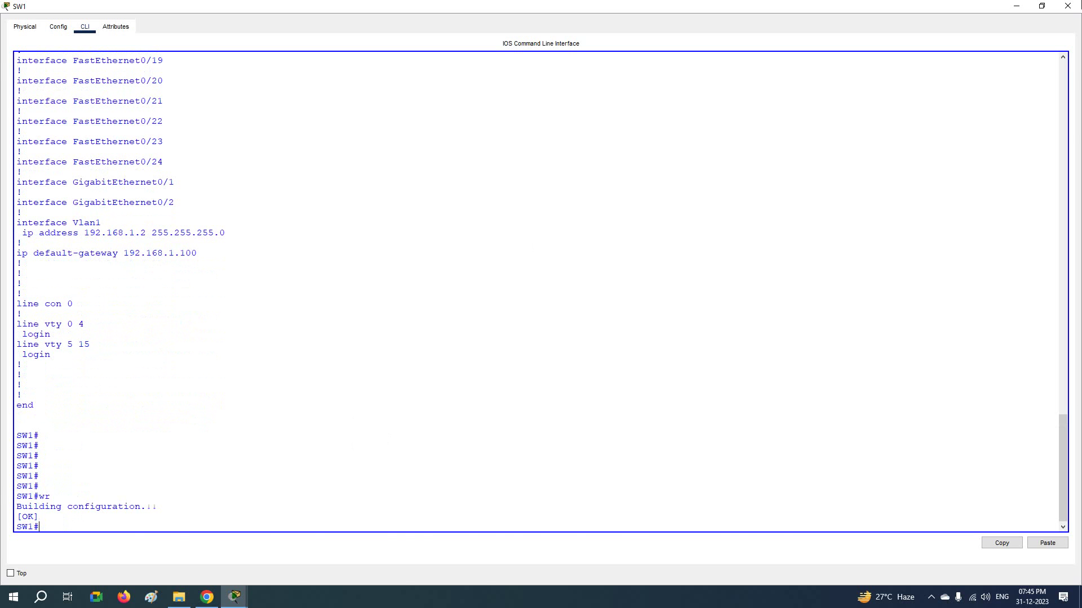
click(1068, 6)
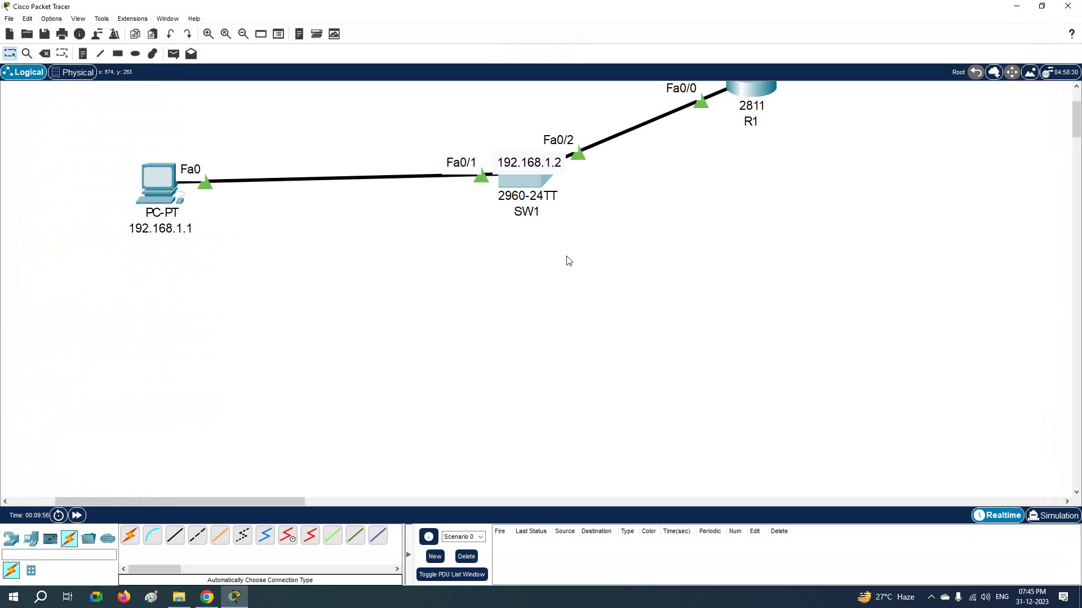
- Review R1's hostname and 192.168.1.100 interface commands in its widened CLI, then reopen SW1's CLI
scroll(569, 261, up, 3)
click(766, 195)
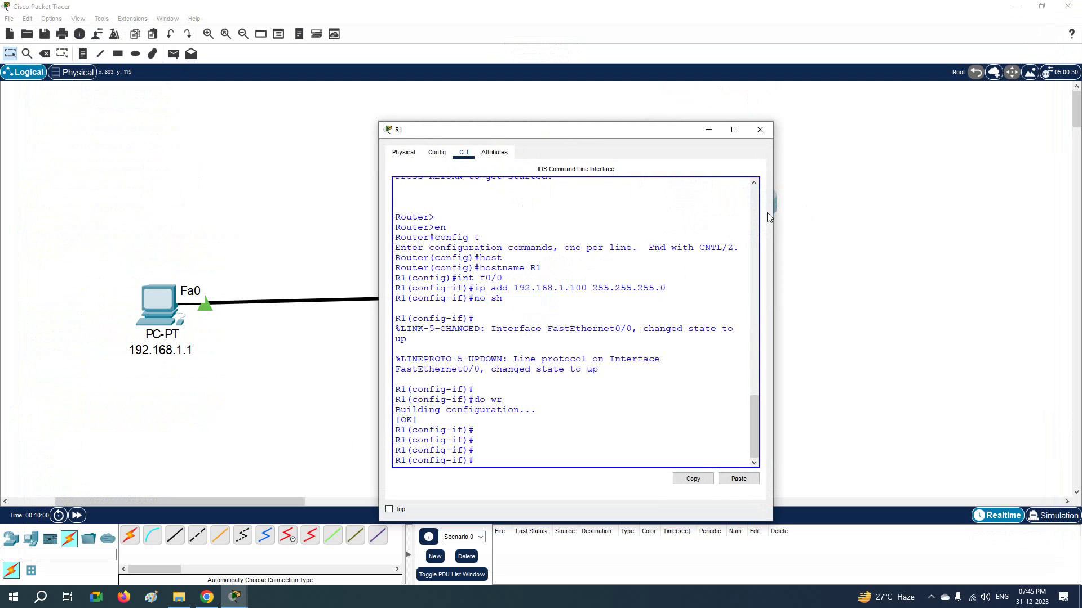
drag(769, 212, 1004, 215)
drag(515, 319, 387, 293)
click(304, 209)
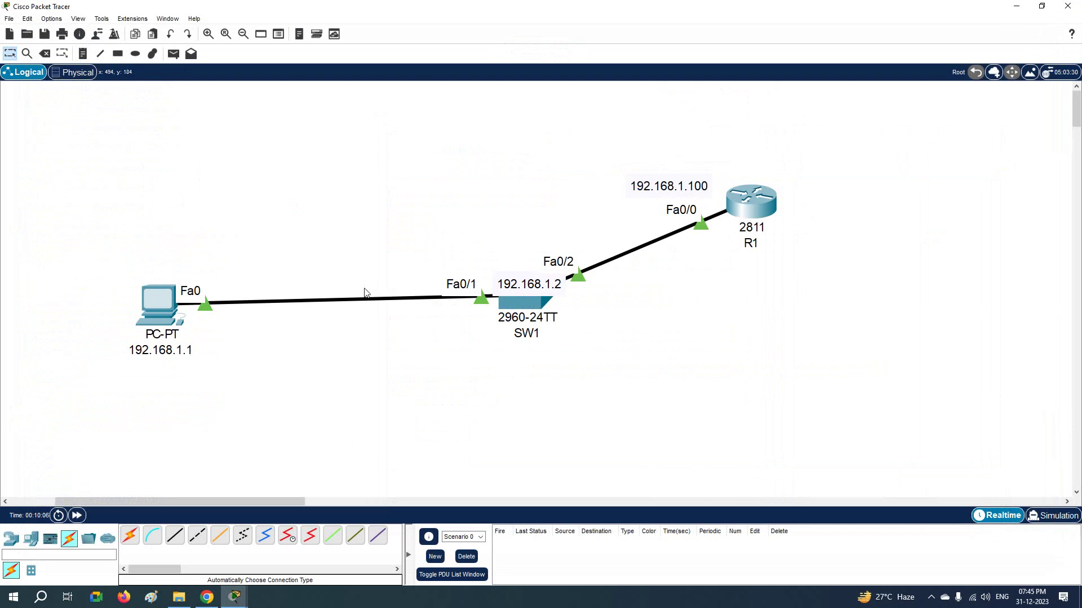
click(522, 307)
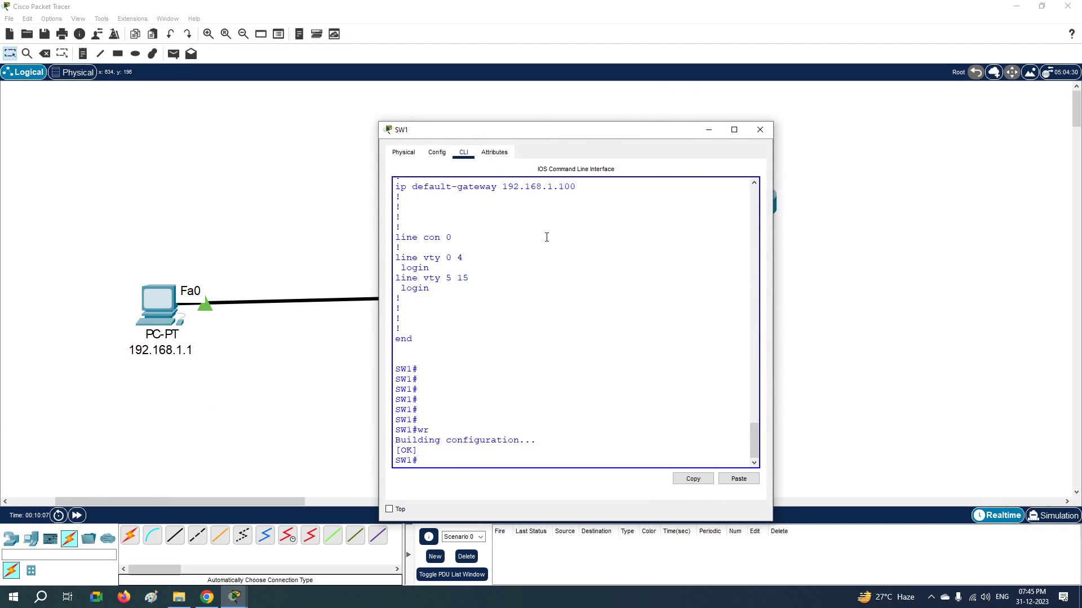
- Highlight SW1's hostname, Vlan1 address and 192.168.1.100 gateway lines, scroll the output, then close the window
click(734, 129)
scroll(597, 231, up, 20)
drag(202, 179, 139, 179)
drag(180, 134, 8, 135)
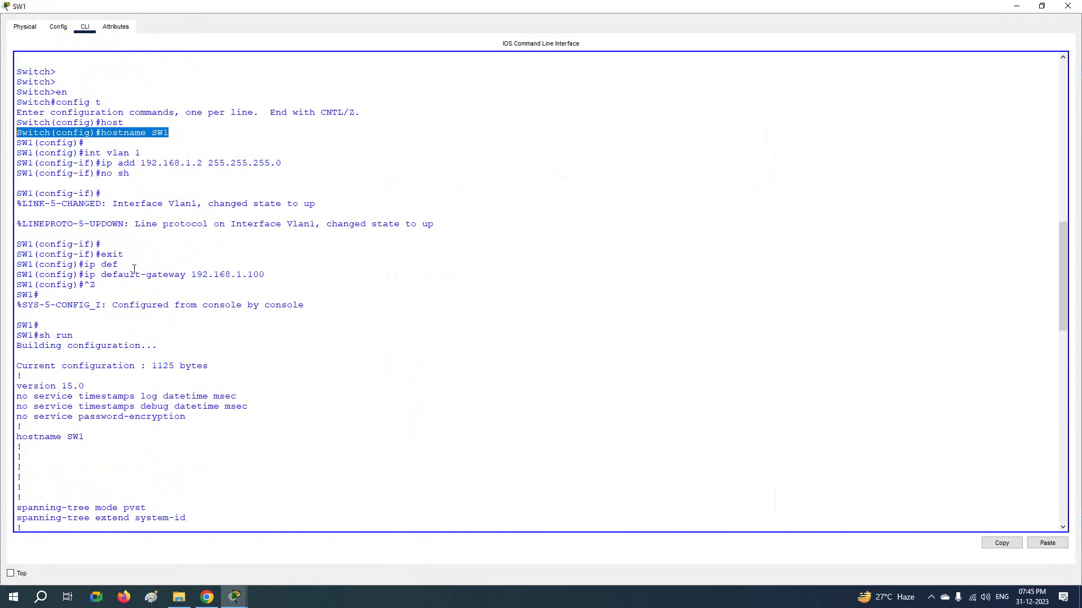
drag(284, 270, 10, 276)
click(678, 290)
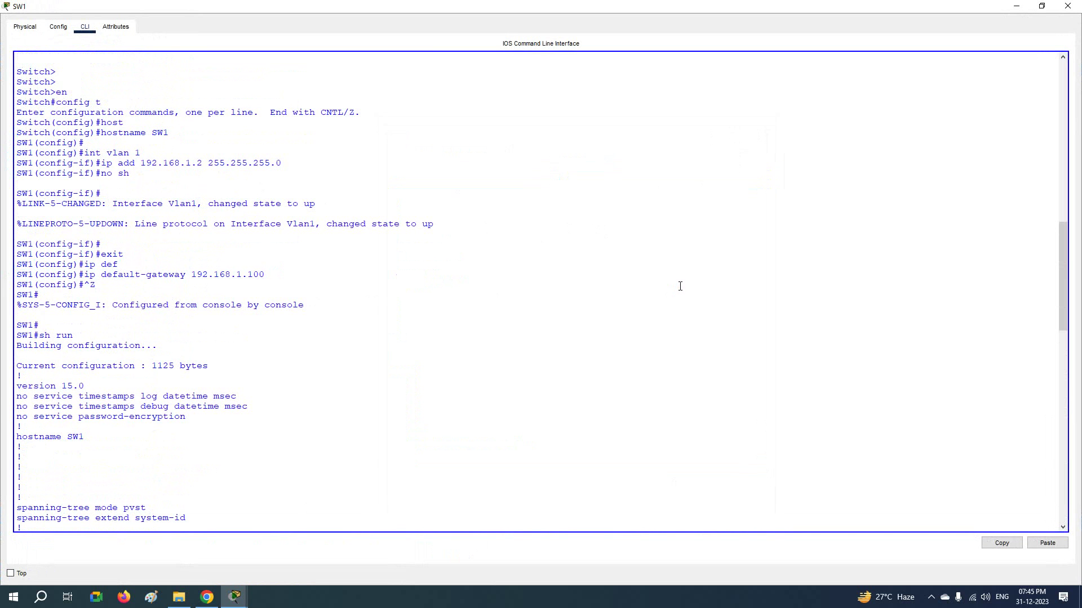
scroll(680, 287, down, 11)
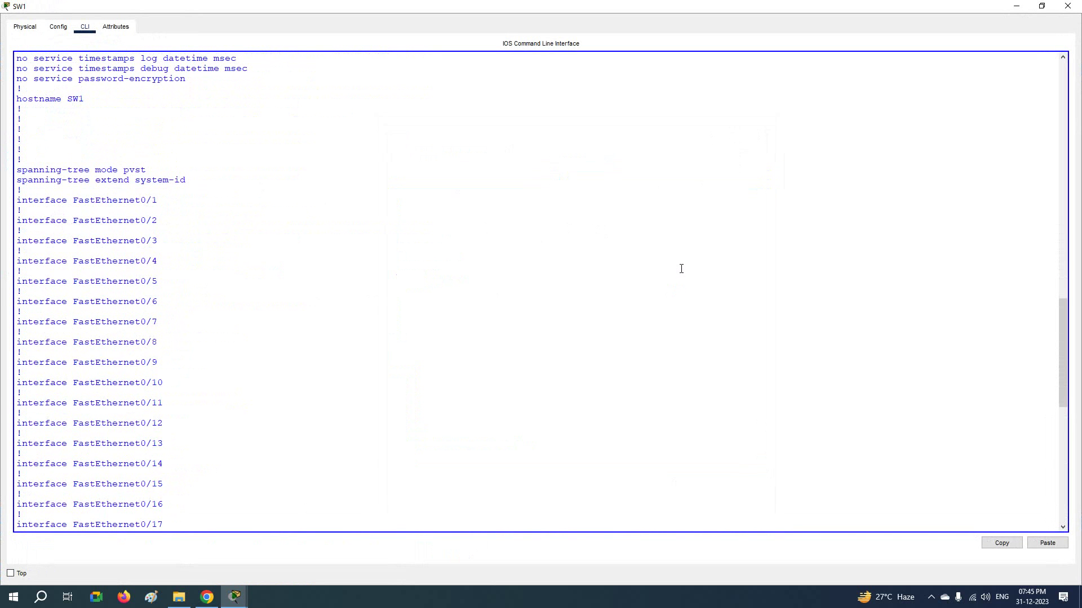
scroll(681, 269, up, 9)
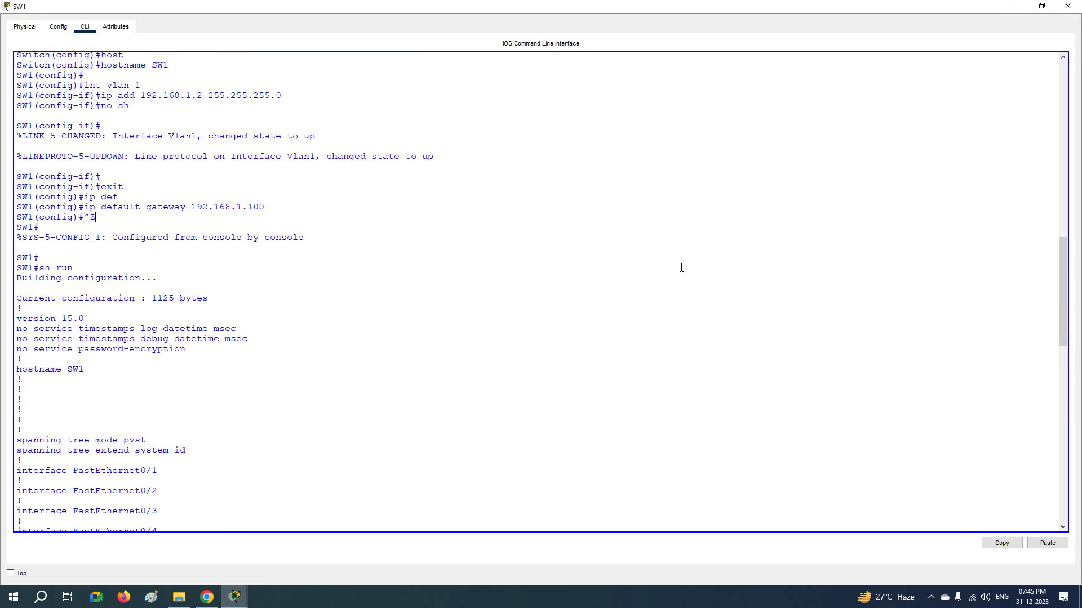
scroll(681, 268, down, 6)
scroll(681, 267, up, 11)
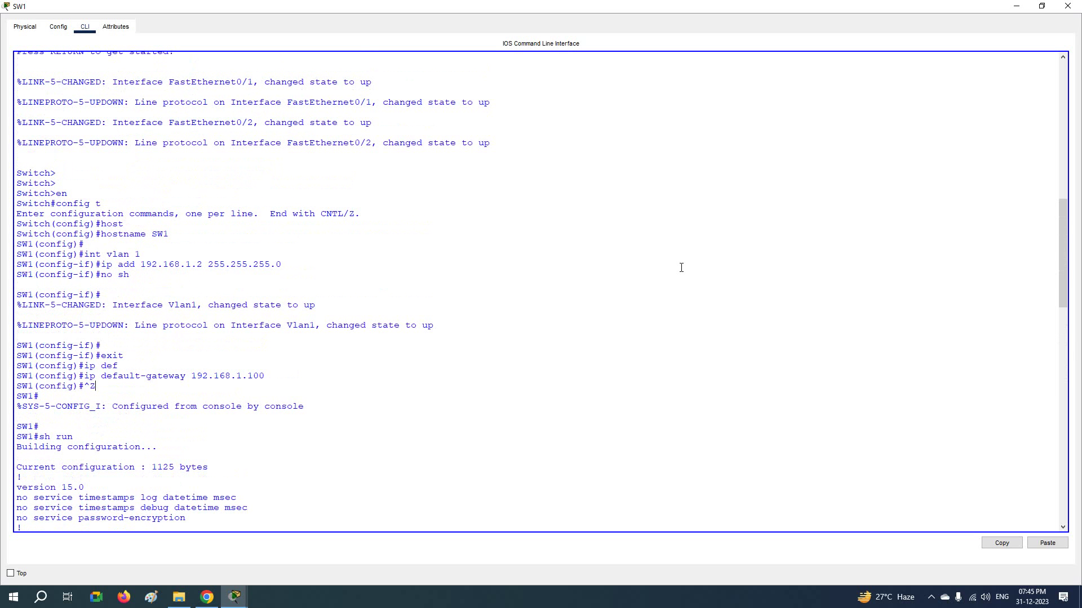
scroll(681, 267, up, 8)
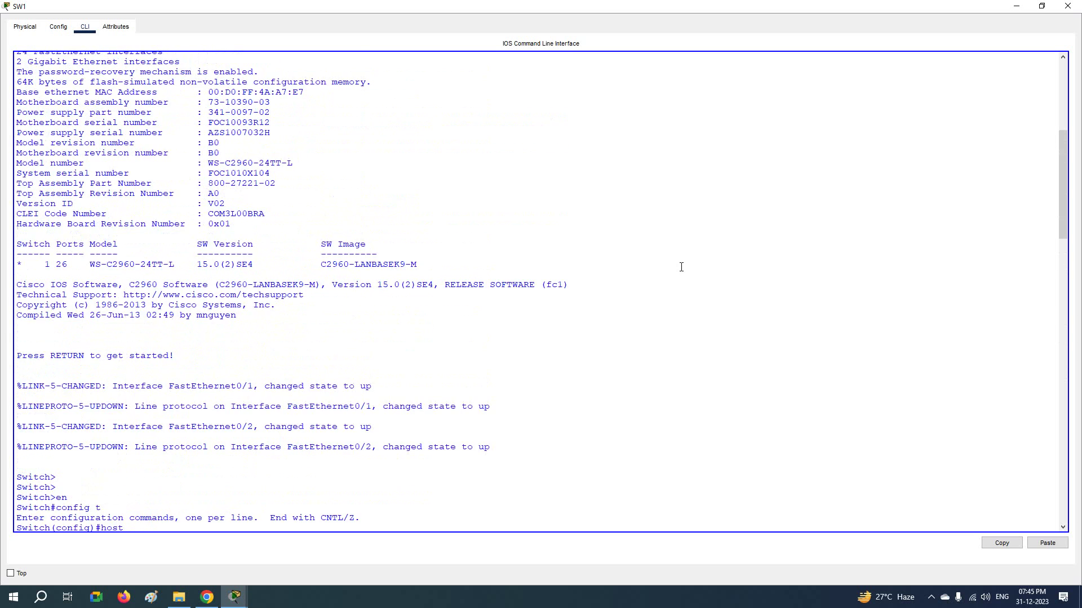
scroll(742, 268, up, 7)
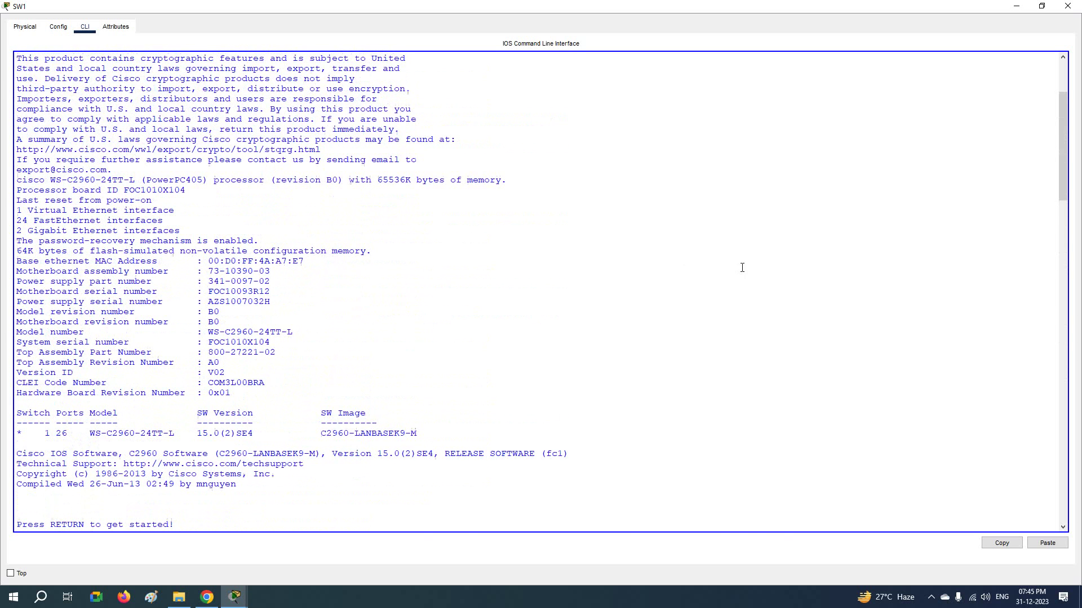
click(1067, 5)
- Open the PC's Command Prompt, then widen and reposition its window
click(158, 310)
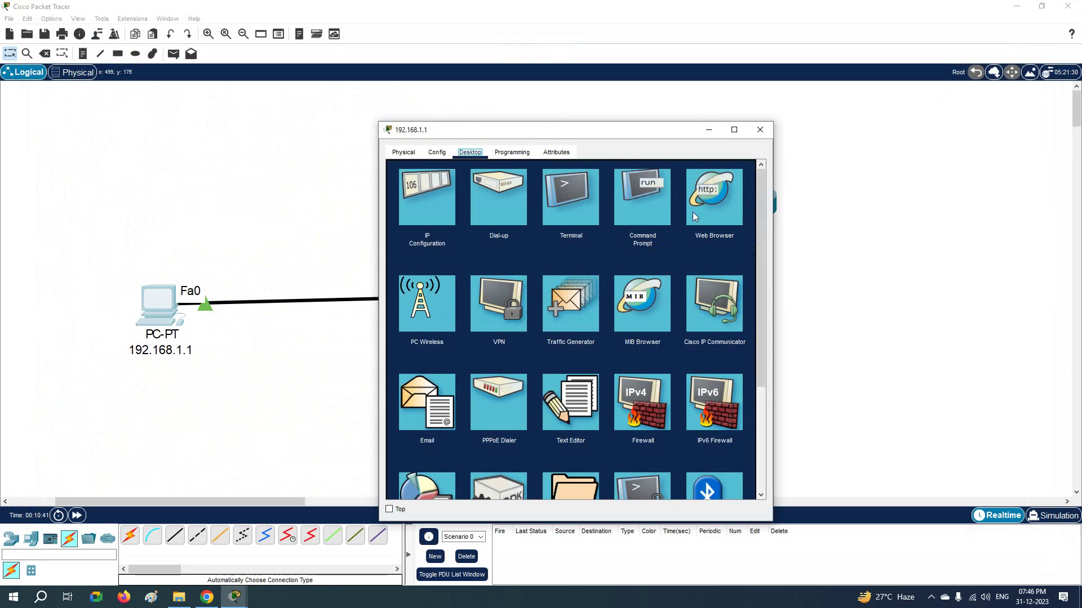
click(655, 210)
drag(772, 272, 1035, 271)
drag(749, 134, 642, 181)
- Ping R1 at 192.168.1.100 (4 replies, 0% loss) and start entering the ping to 192.168.1.2
text(pi)
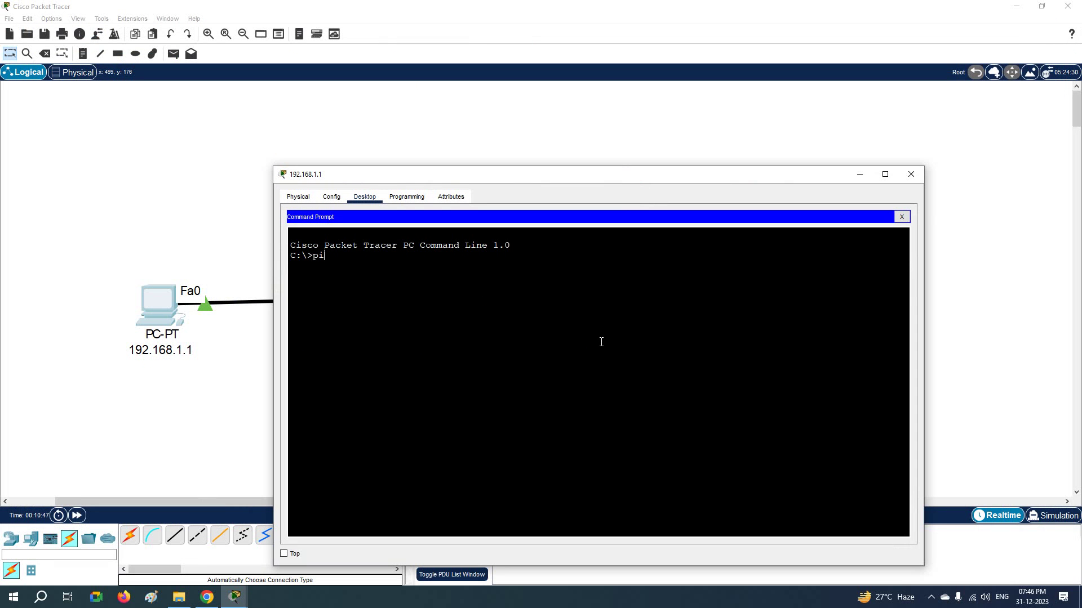
text(ng 192.168.1.100)
key(Return)
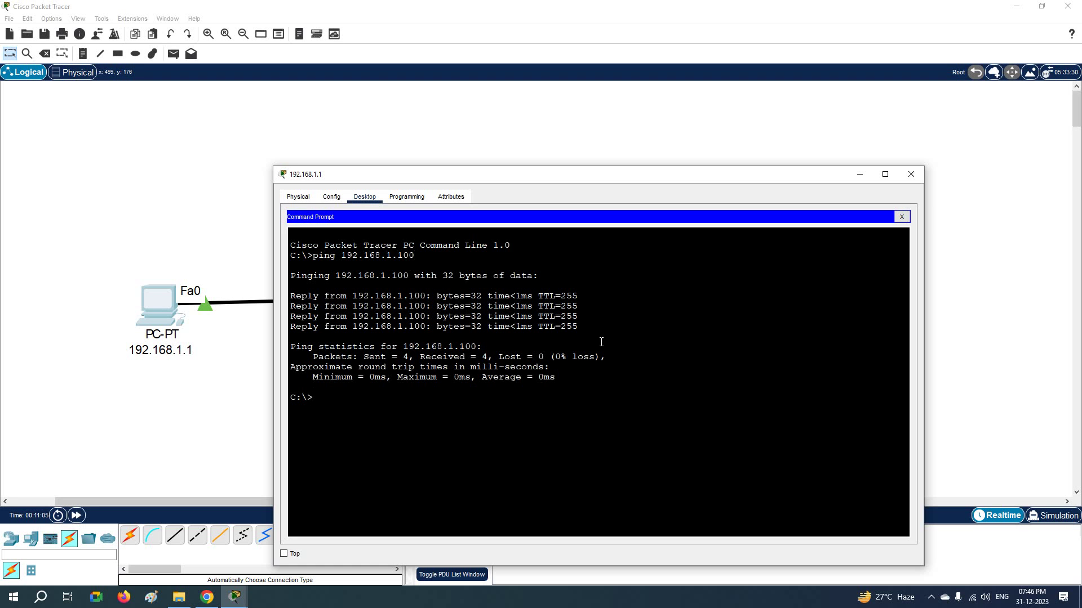
text(ing 192.168.1)
- Run the ping to SW1 at 192.168.1.2 and resize the prompt window to follow it
key(Return)
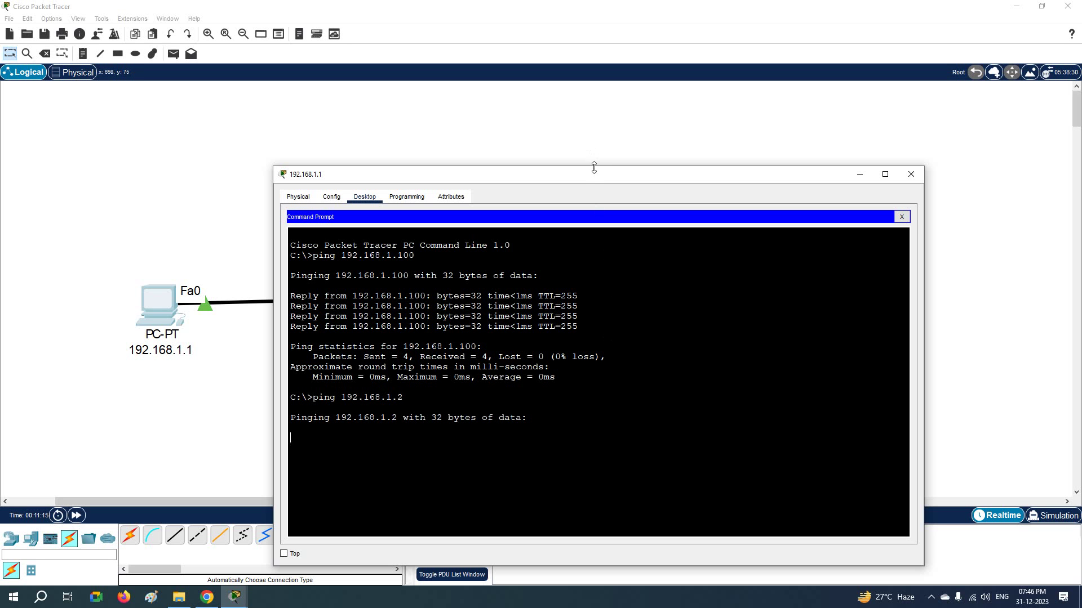
drag(594, 170, 596, 204)
drag(617, 260, 634, 348)
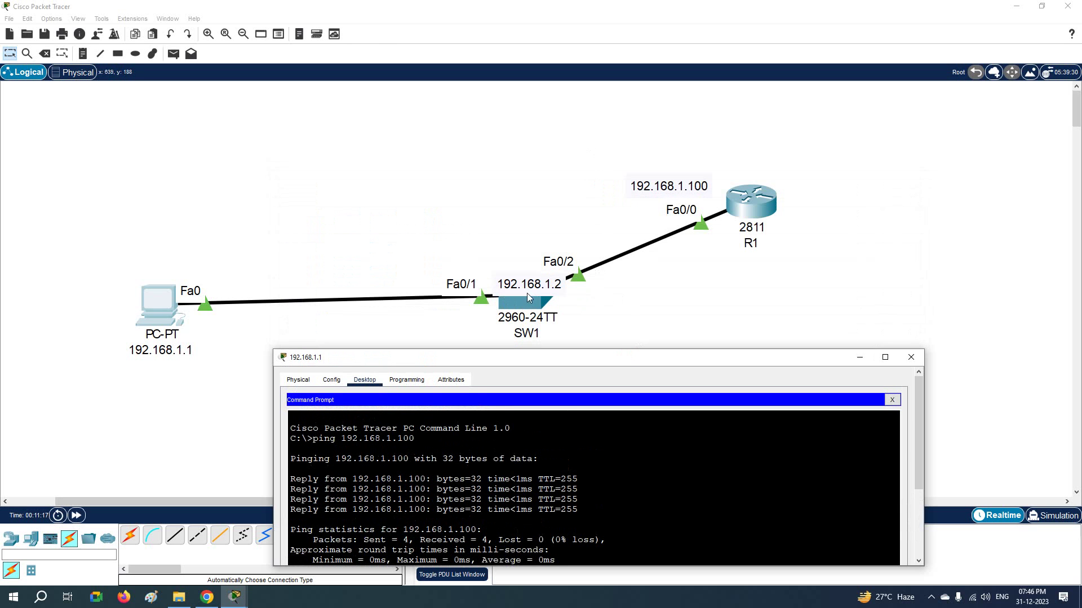
drag(561, 349, 575, 111)
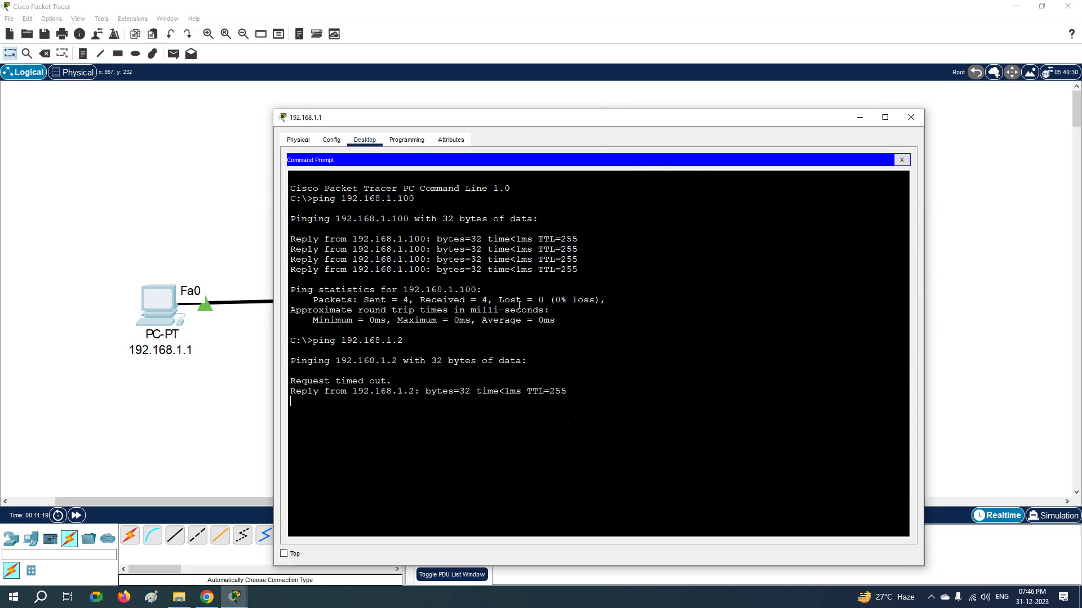
- Highlight the three replies from 192.168.1.2 and the 25% loss statistics, then reposition the window
drag(583, 398, 276, 394)
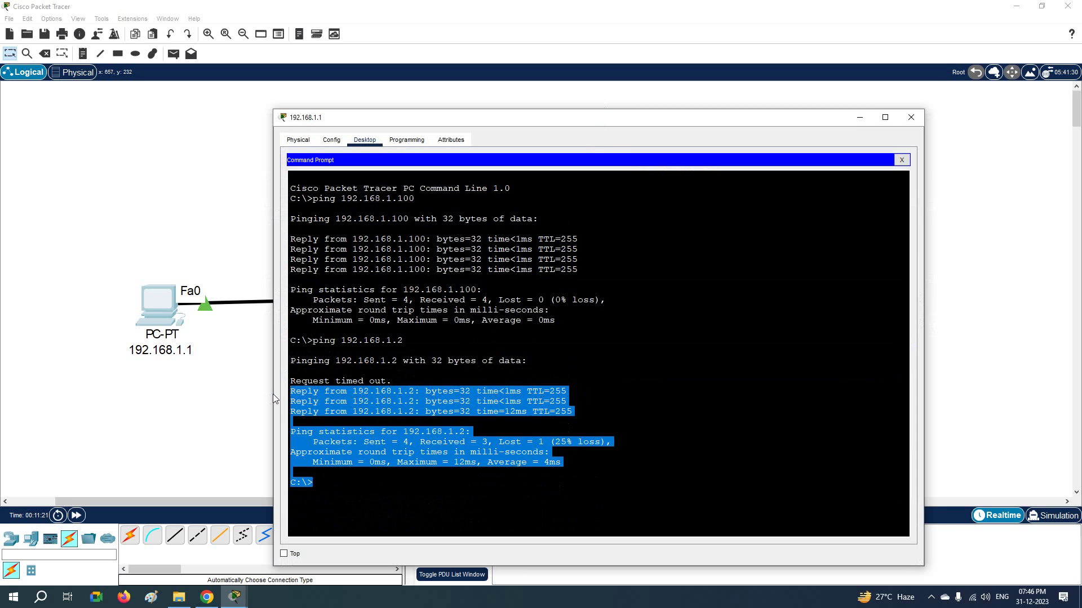
mouse_move(573, 413)
mouse_down()
mouse_move(291, 391)
mouse_move(560, 420)
mouse_up()
click(292, 391)
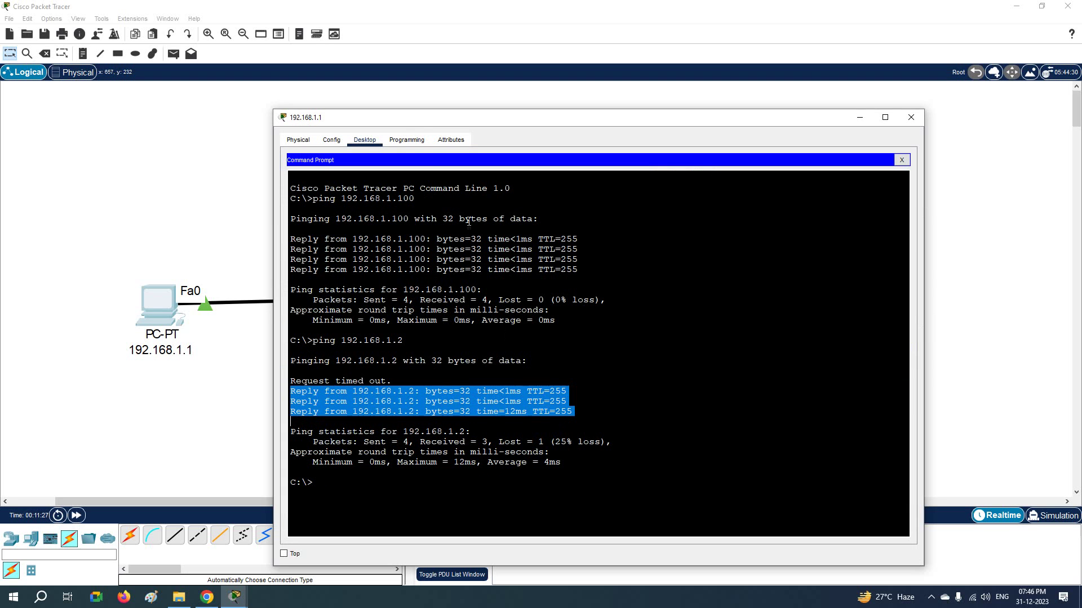
drag(415, 123, 387, 115)
click(436, 380)
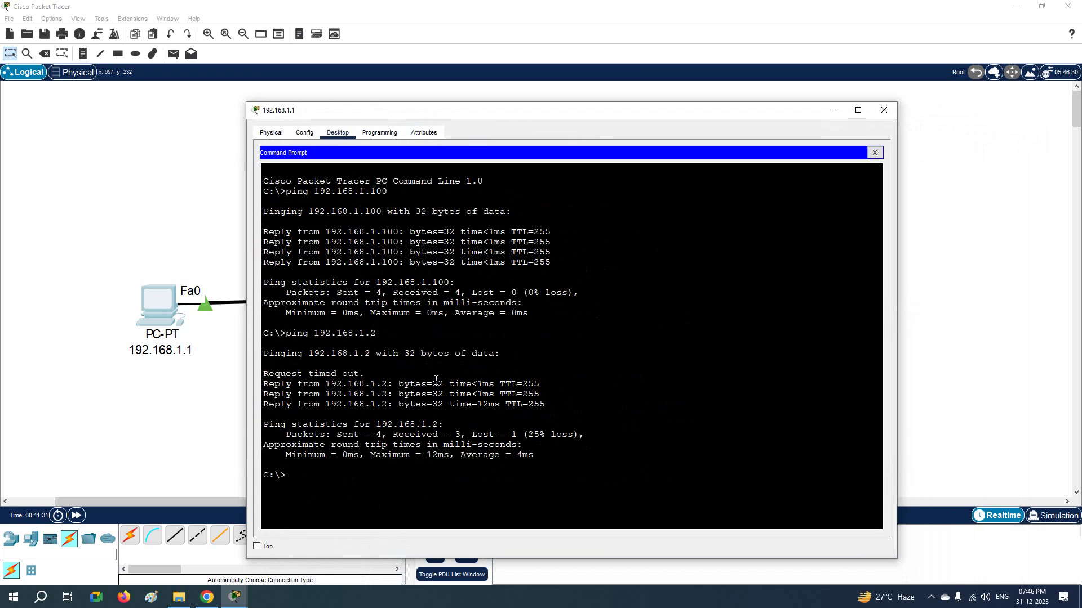